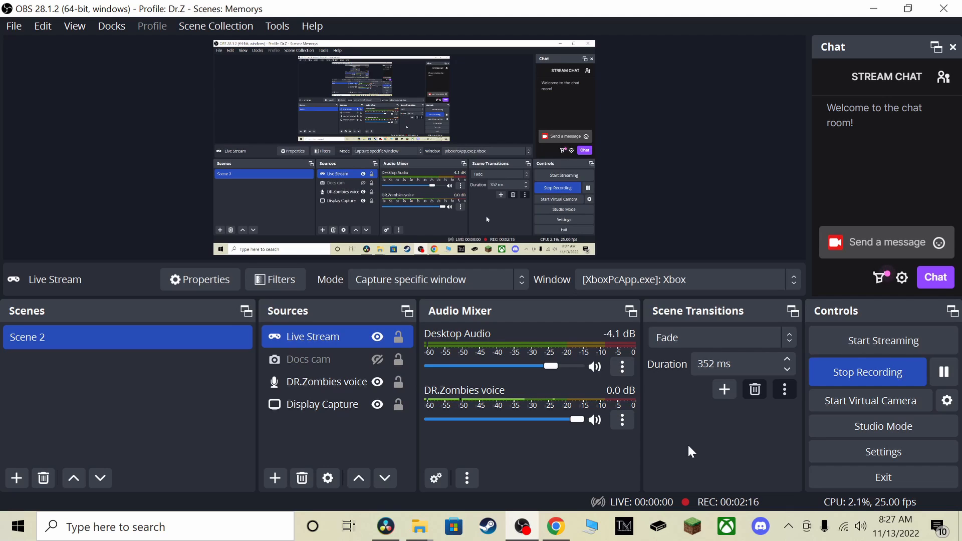
Point out the Display Capture source and select the Docs cam source in the scene
left_click(307, 406)
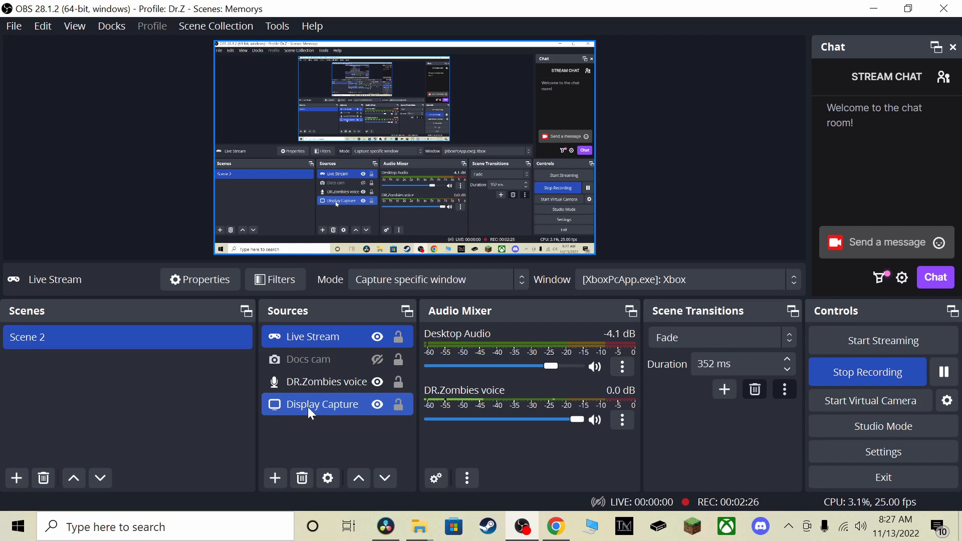
left_click(307, 407, "ctrl")
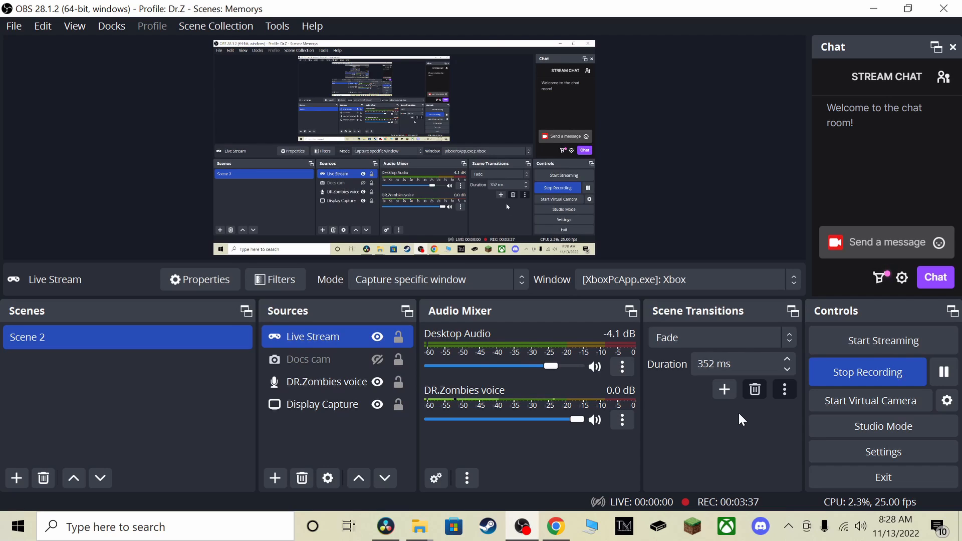
left_click(329, 361)
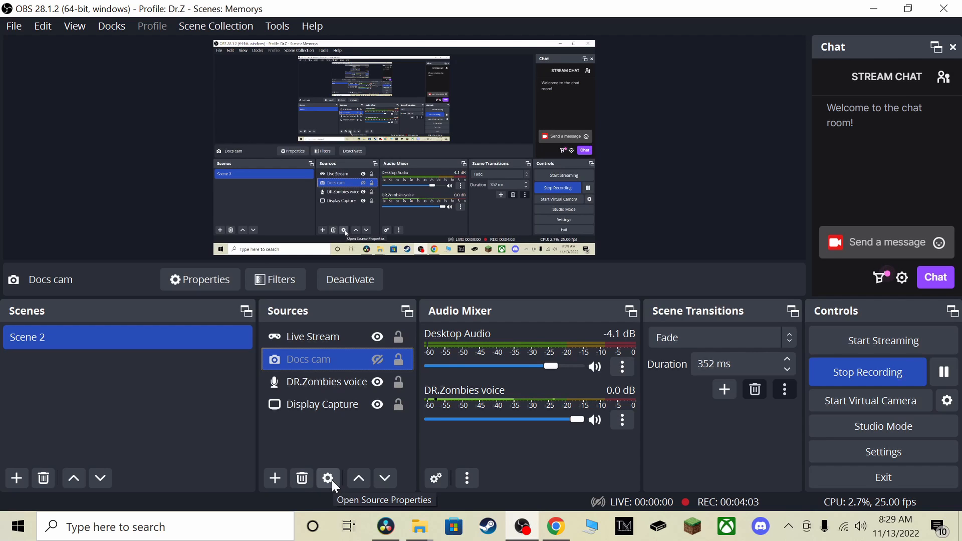
Inspect the available microphone devices in the DR.Zombies voice source properties, leaving them unchanged
left_click_drag(318, 382, 356, 463)
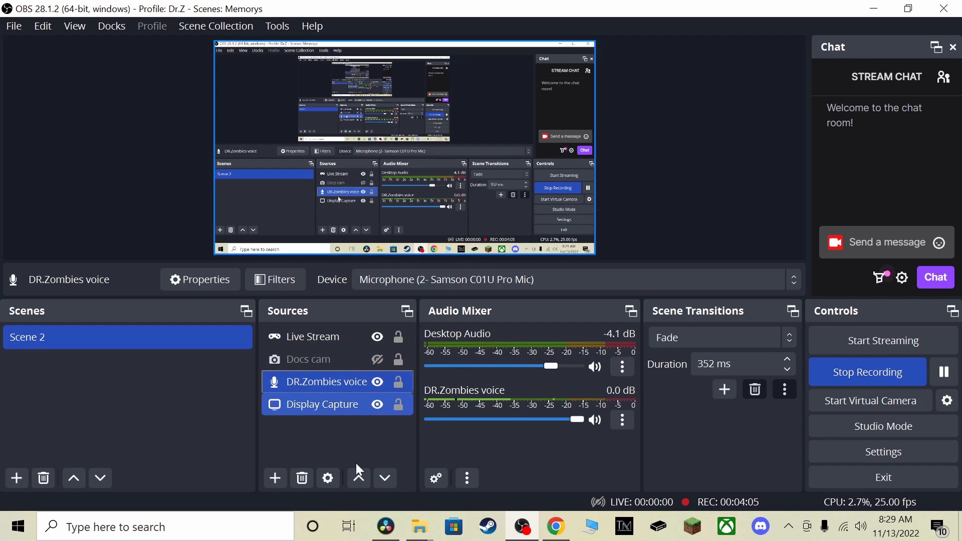
left_click(328, 478)
left_click(412, 73)
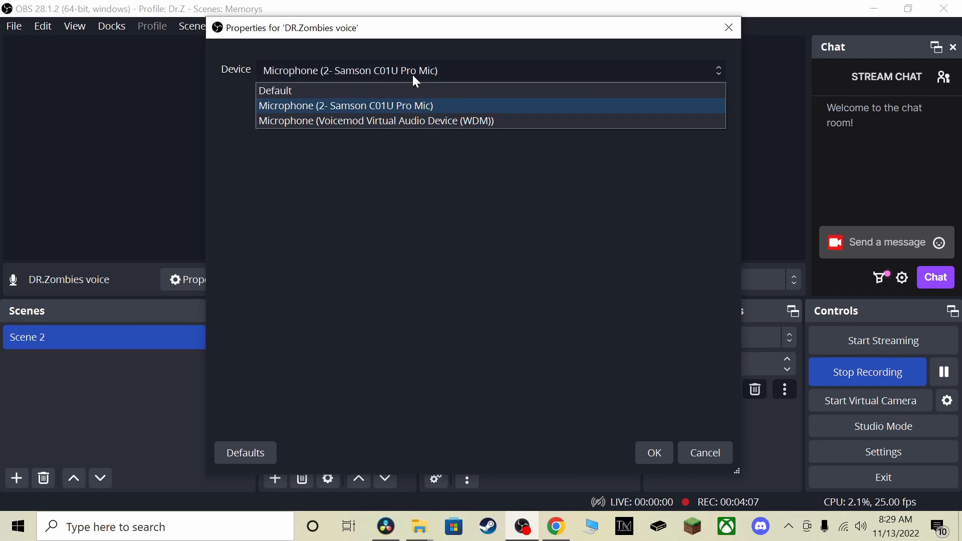
left_click(410, 70)
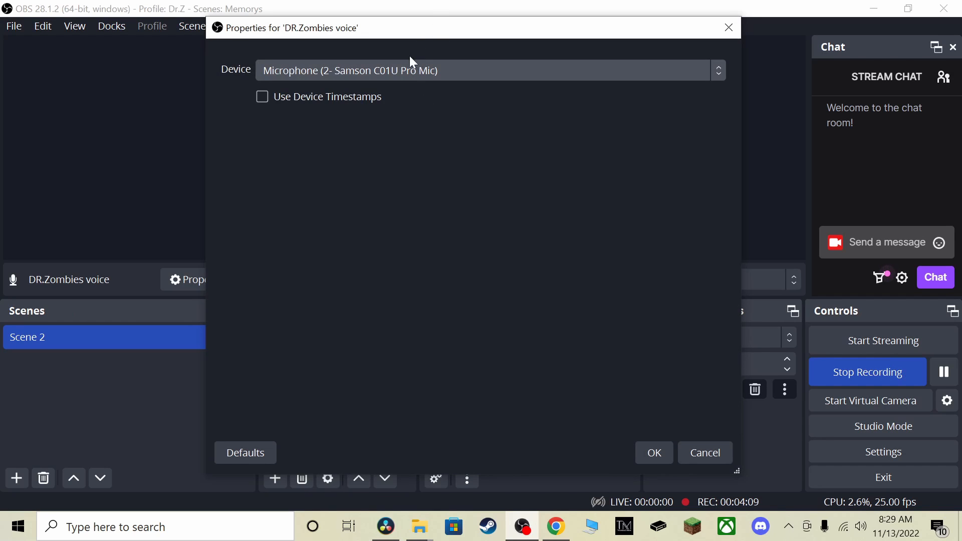
left_click(695, 448)
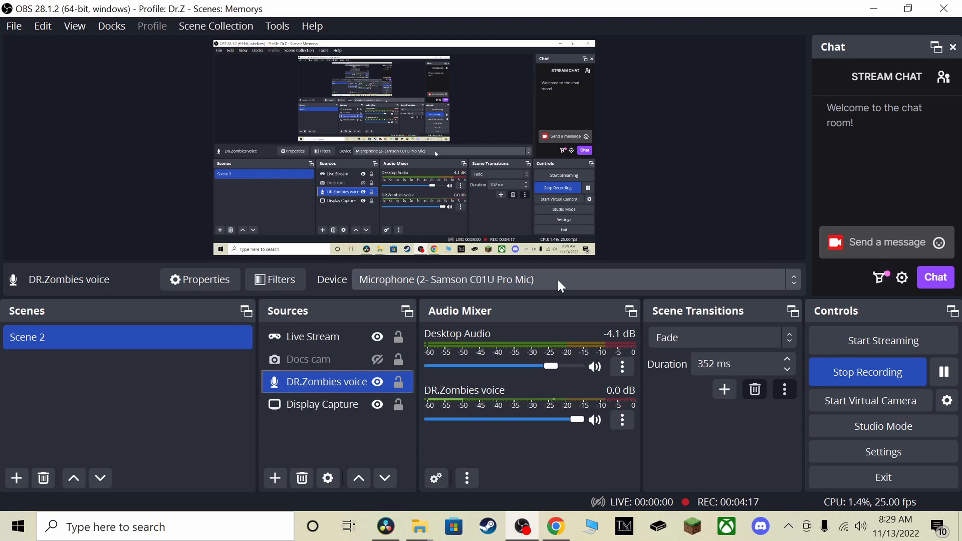
Select the Live Stream source and review its capture mode options without changing the mode
left_click(320, 337)
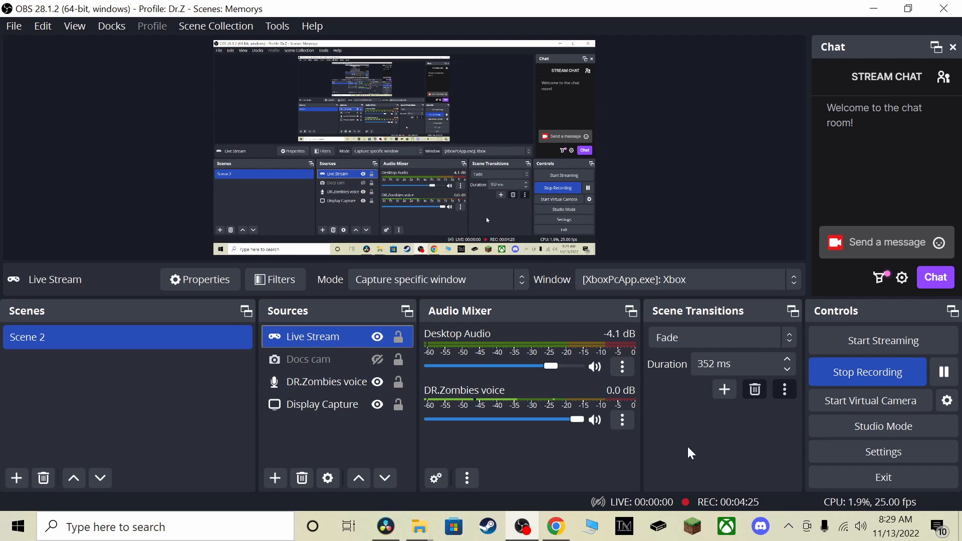
left_click(454, 209)
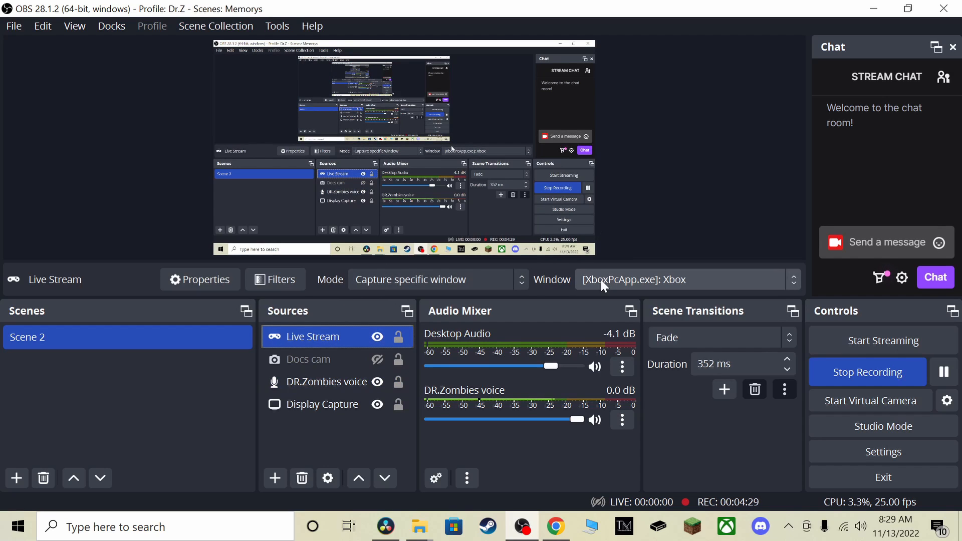
left_click(392, 279)
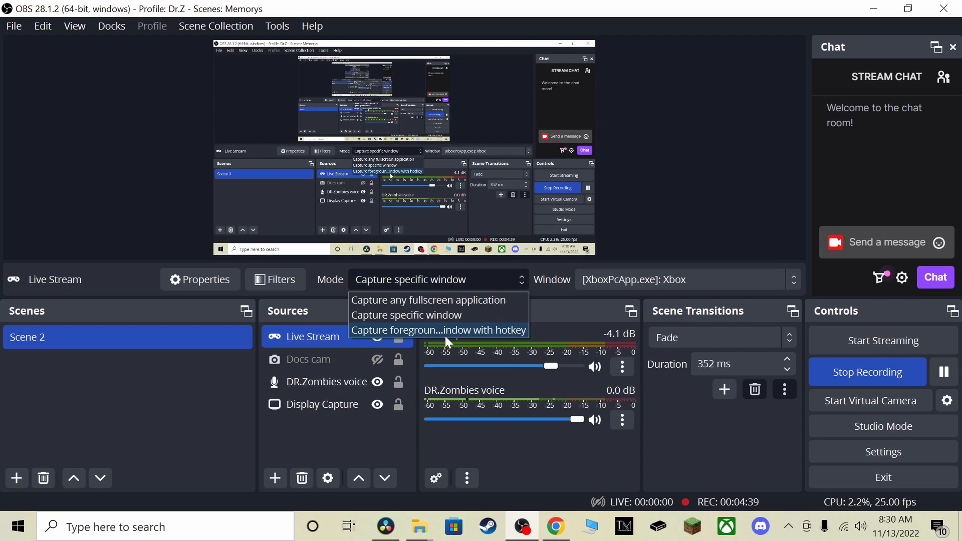
left_click(681, 452)
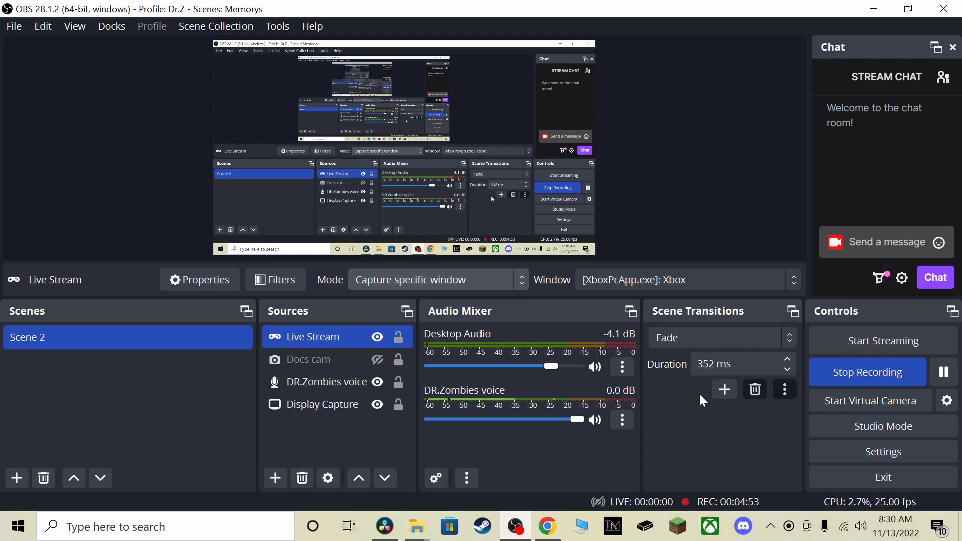
Check which windows can be chosen for the Live Stream source's capture, keeping the existing choice
left_click(619, 281)
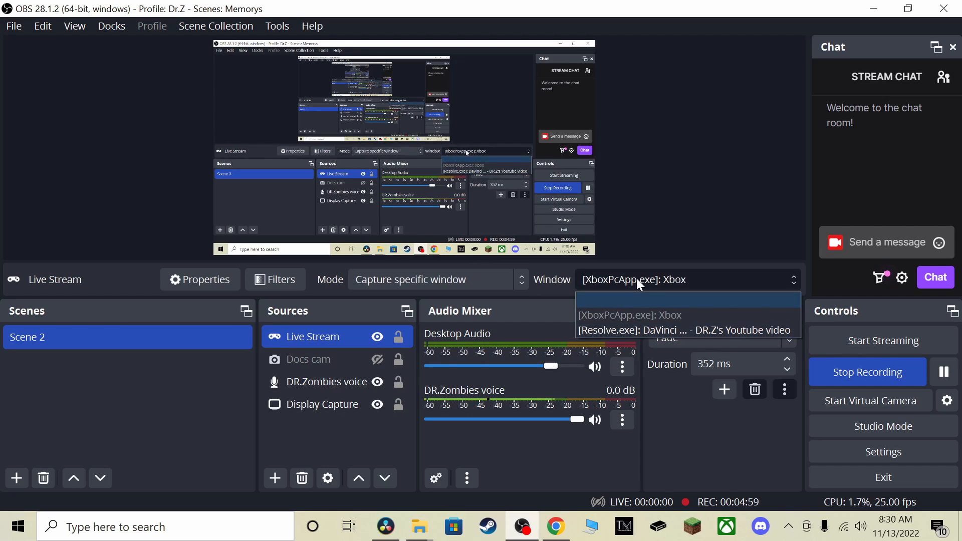
left_click(636, 272)
left_click(636, 271)
left_click(655, 276)
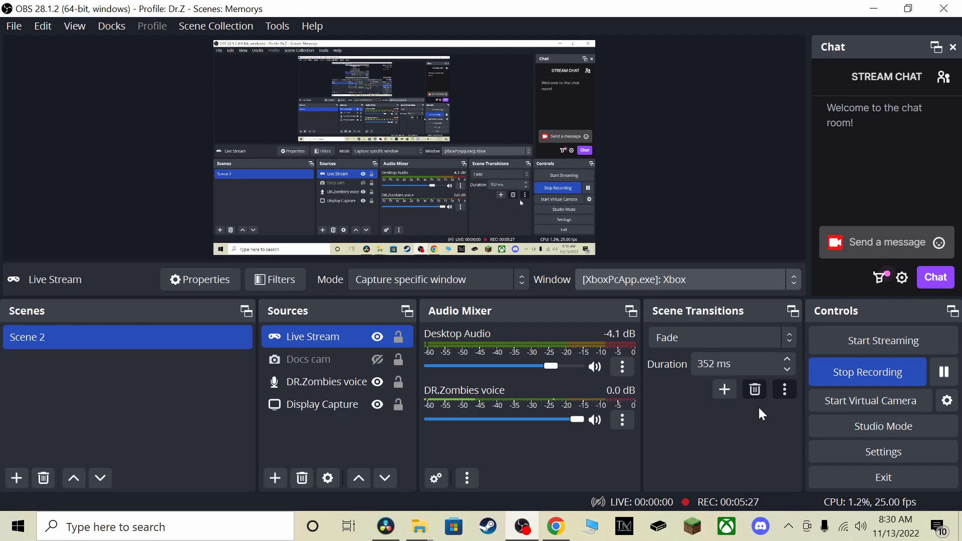
Open the program settings and review the Accessibility, Advanced and Output pages
left_click(909, 453)
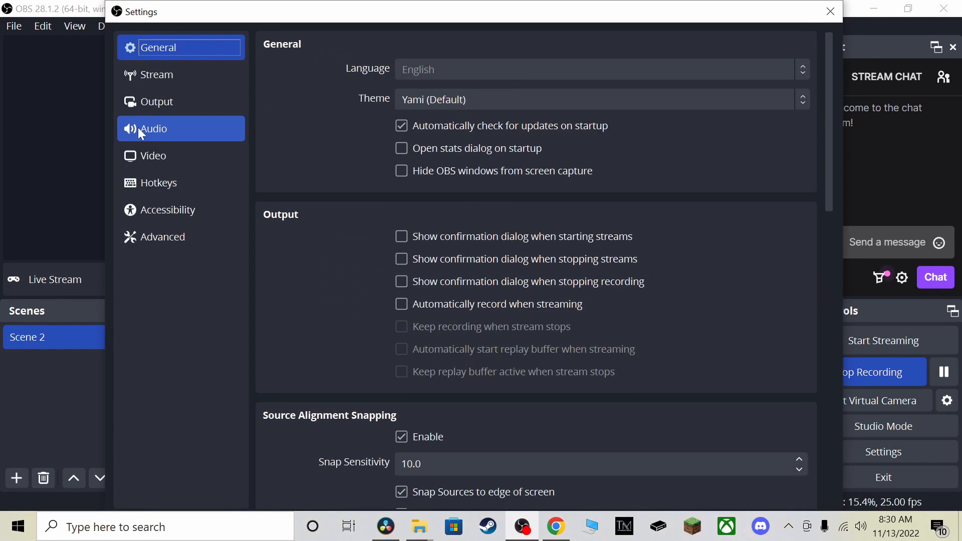
left_click(178, 216)
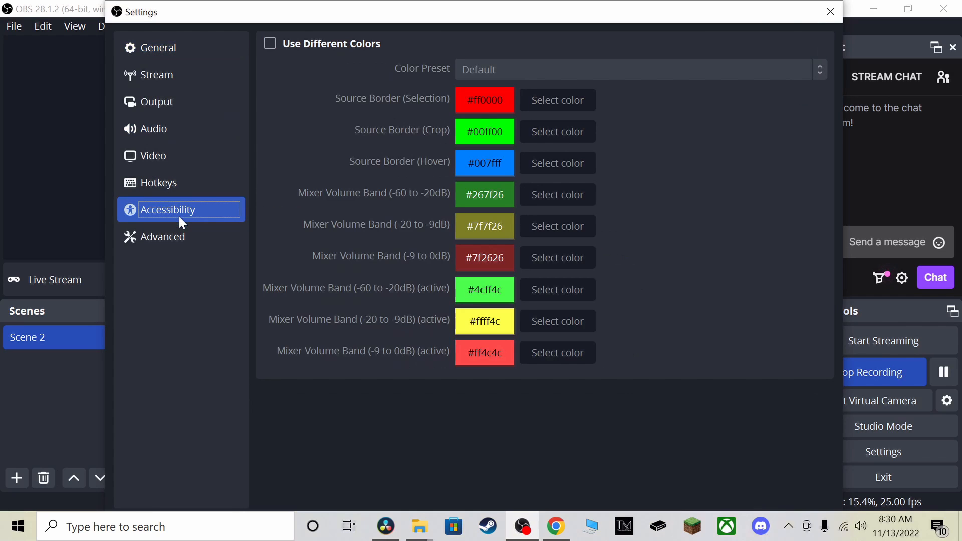
left_click(176, 238)
left_click(166, 203)
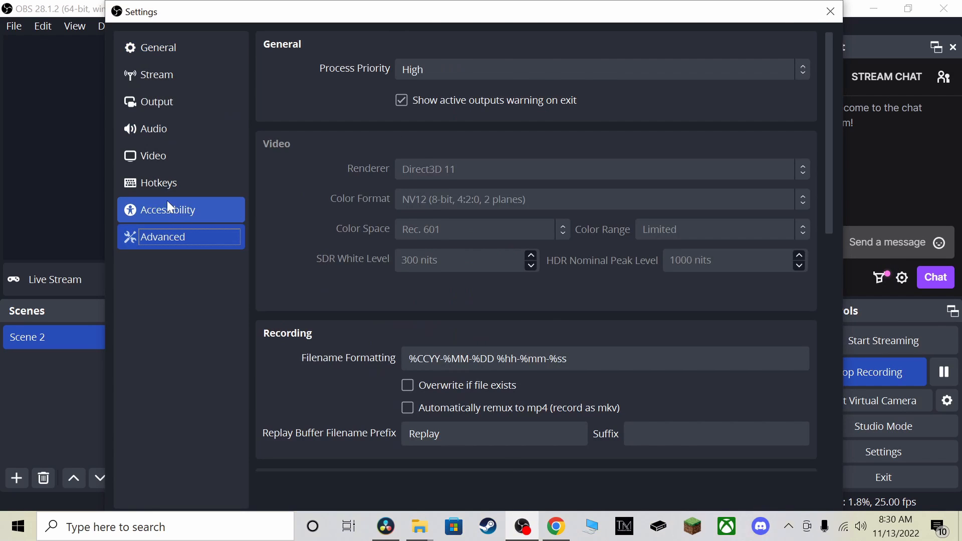
left_click(164, 101)
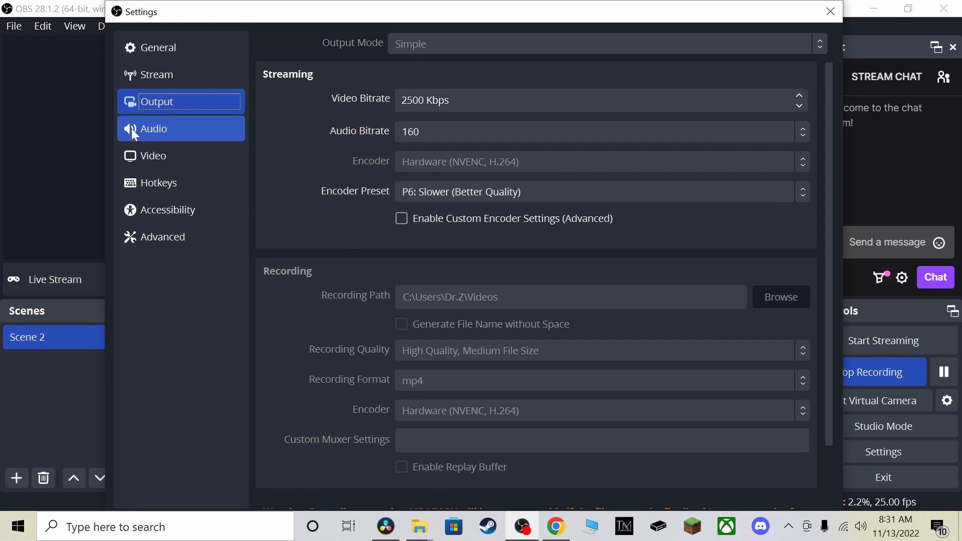
Review the streaming services offered in the Stream settings, keep Twitch, and close the settings
left_click(175, 83)
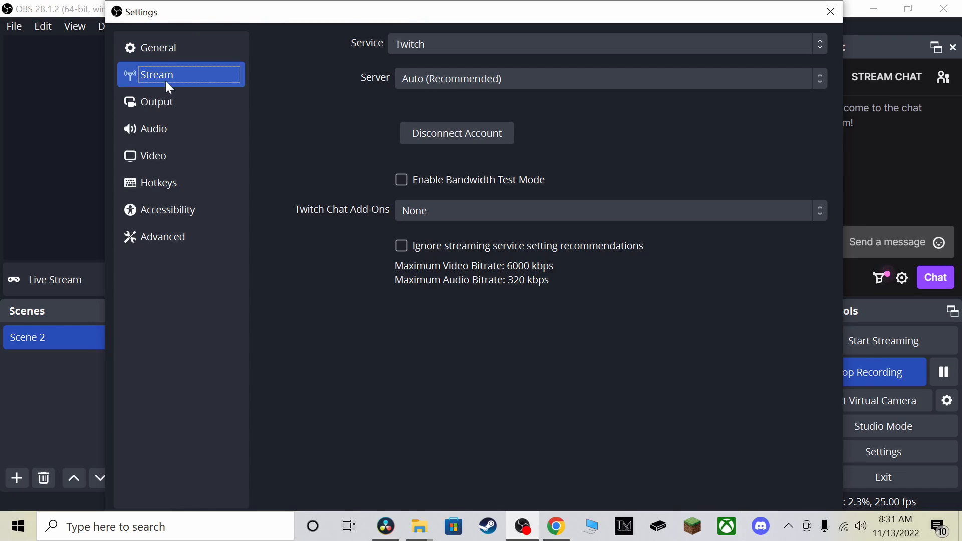
left_click(755, 44)
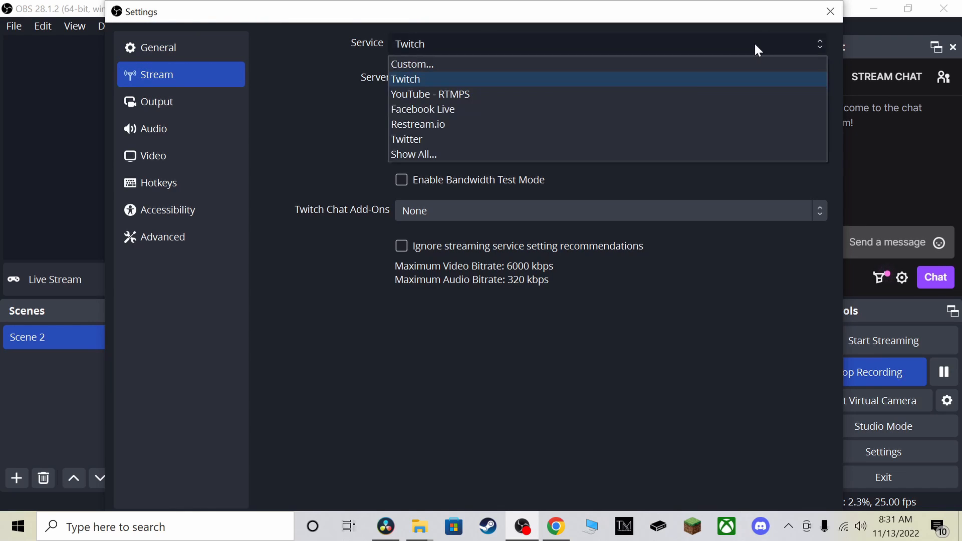
left_click(510, 78)
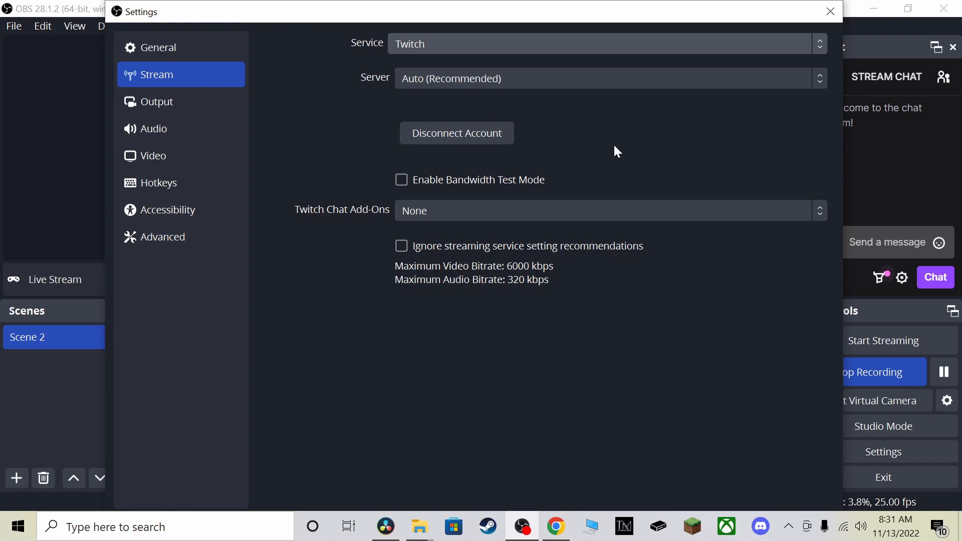
left_click(830, 11)
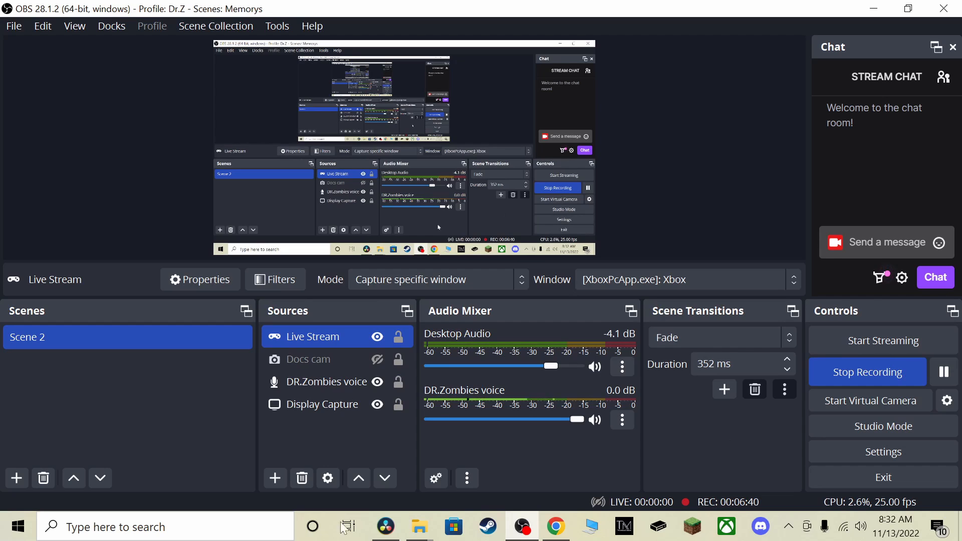
Switch to DaVinci Resolve and look over the Media, Cut and Edit pages, including the clip's Inspector settings
left_click(385, 526)
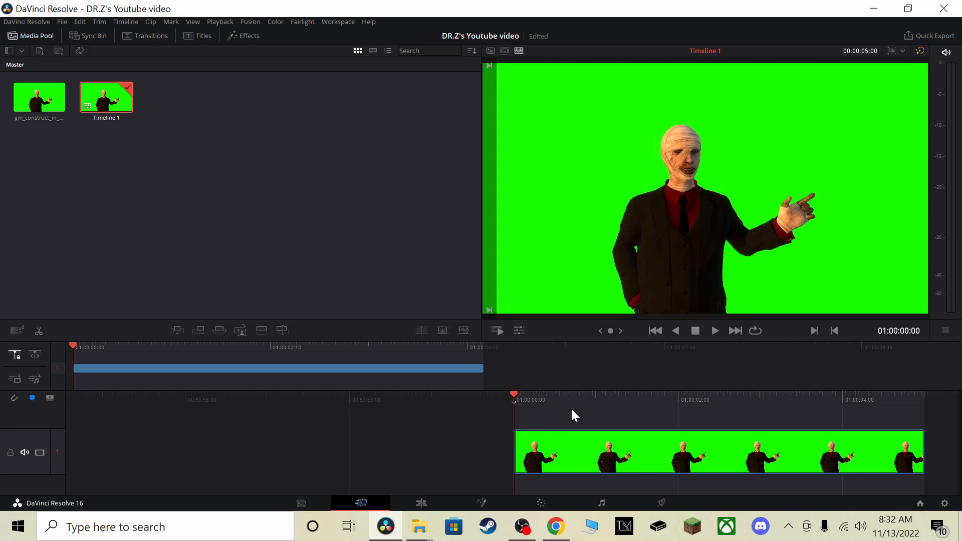
left_click(304, 499)
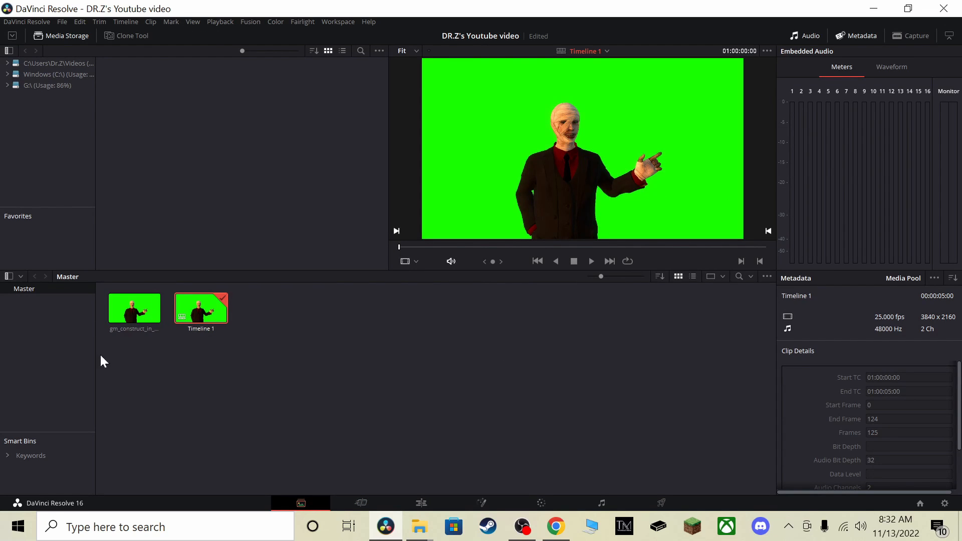
left_click(361, 503)
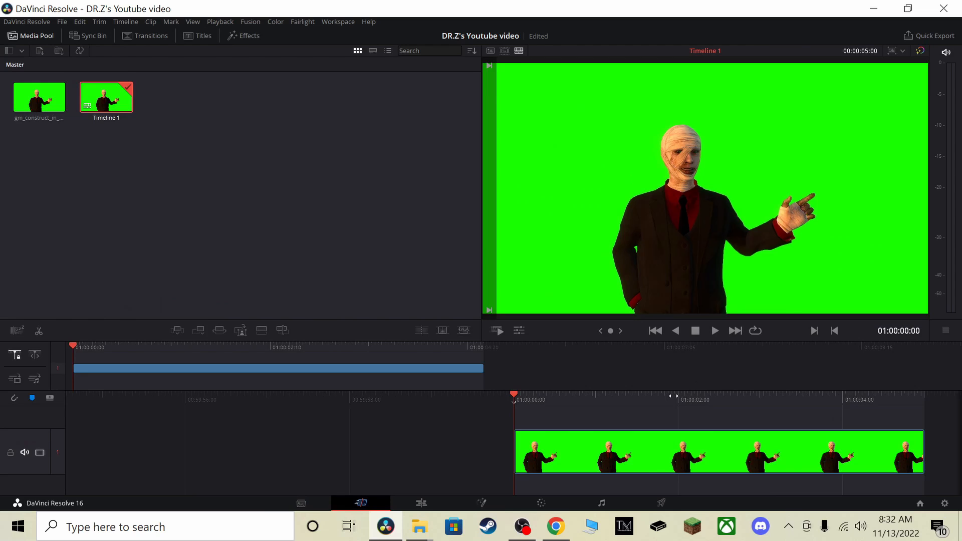
left_click(411, 504)
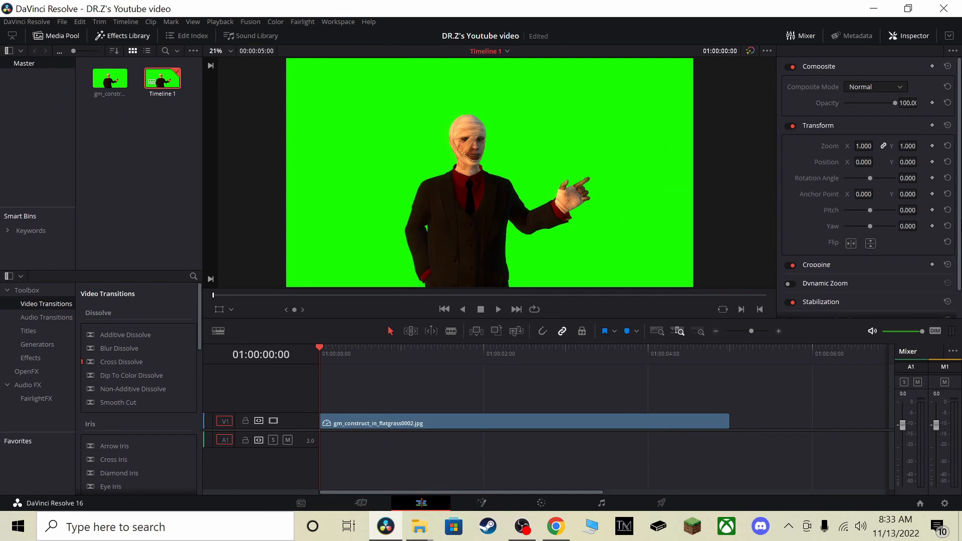
scroll(882, 163, "down", 1)
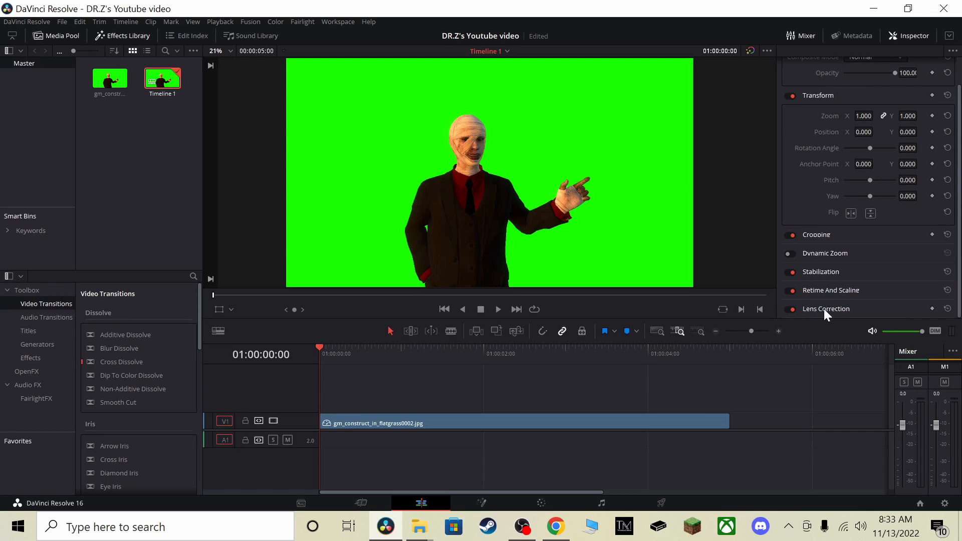
scroll(824, 309, "up", 1)
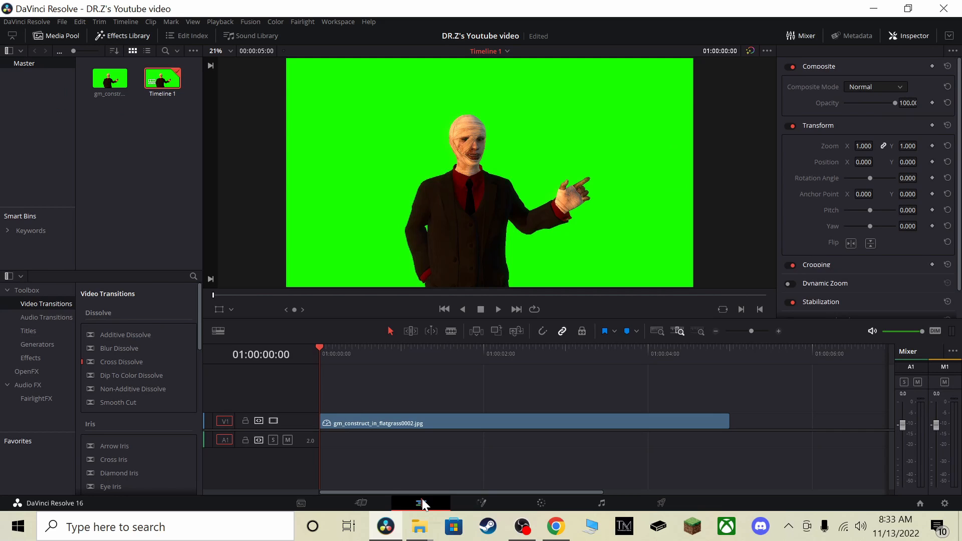
On the Cut page, split the green-screen clip at 01:00:00:17 and cut out its short first segment
left_click(361, 503)
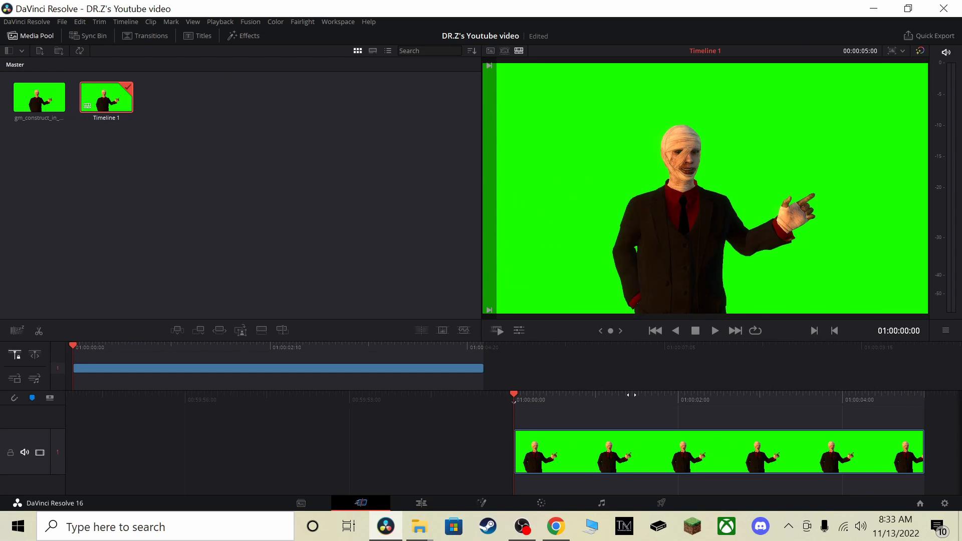
left_click_drag(631, 396, 574, 401)
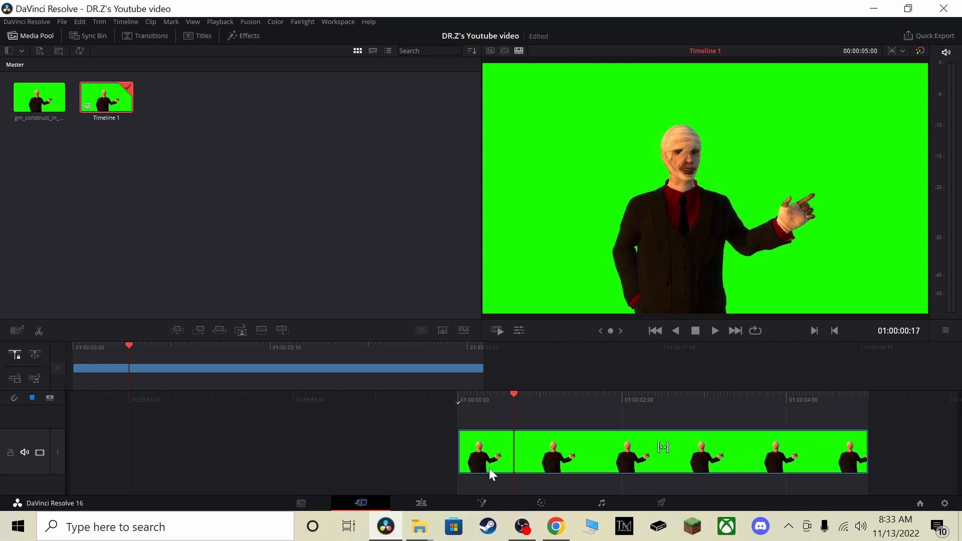
right_click(546, 448)
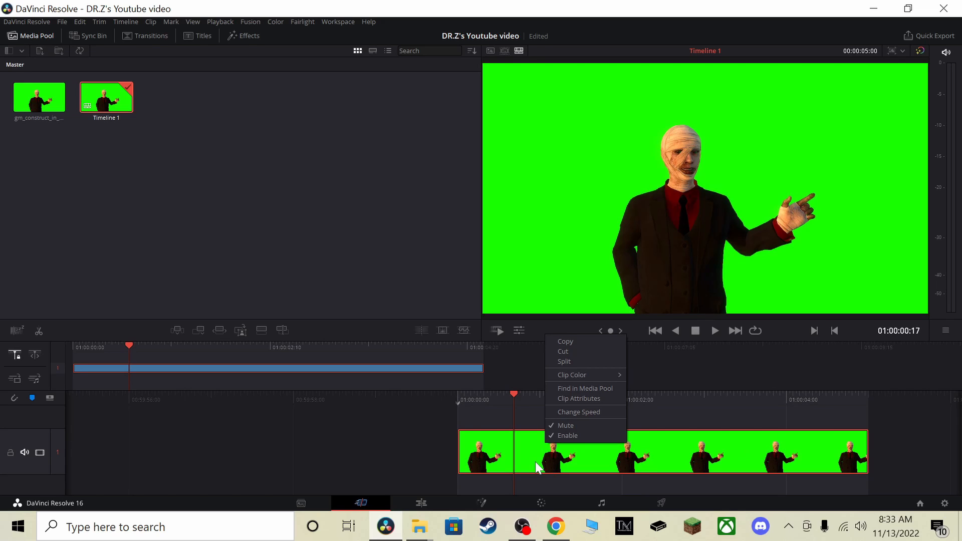
left_click(565, 362)
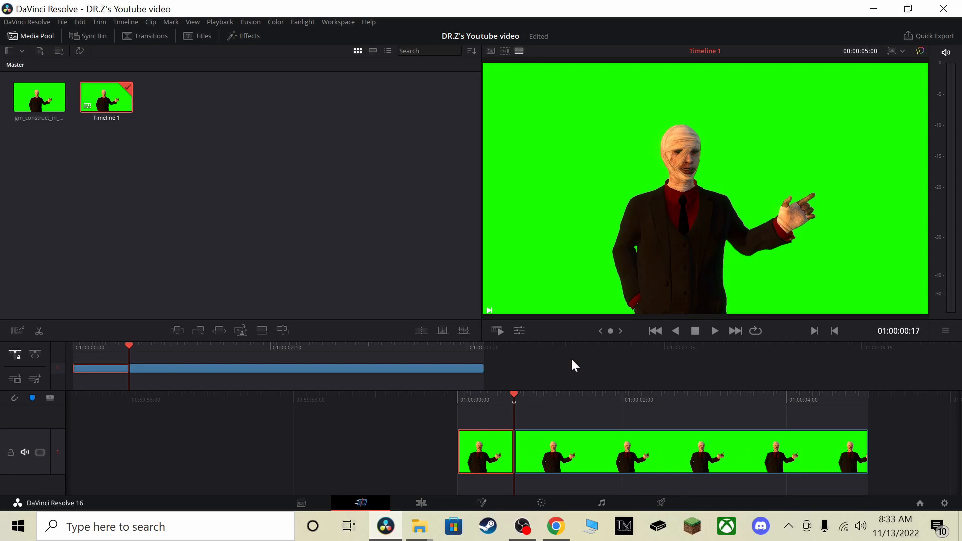
right_click(490, 459)
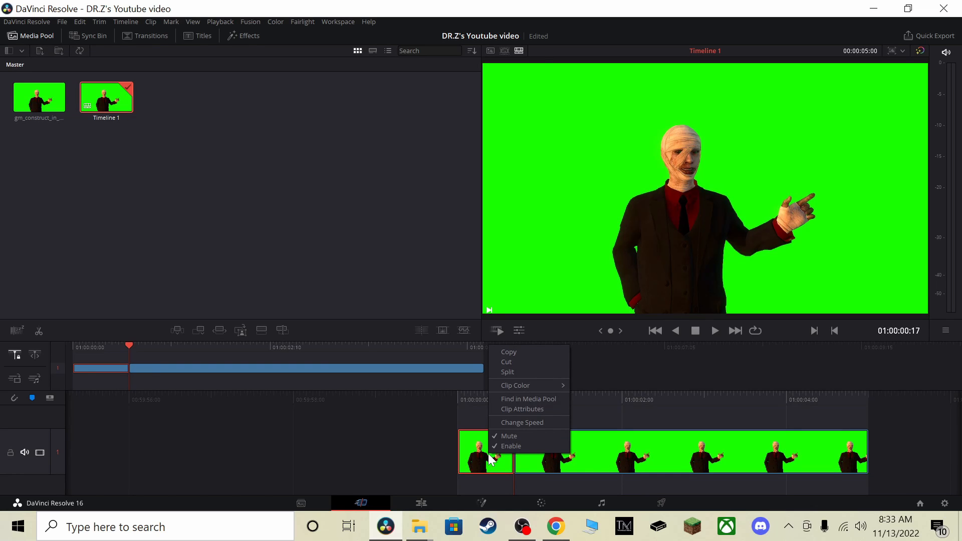
left_click(522, 361)
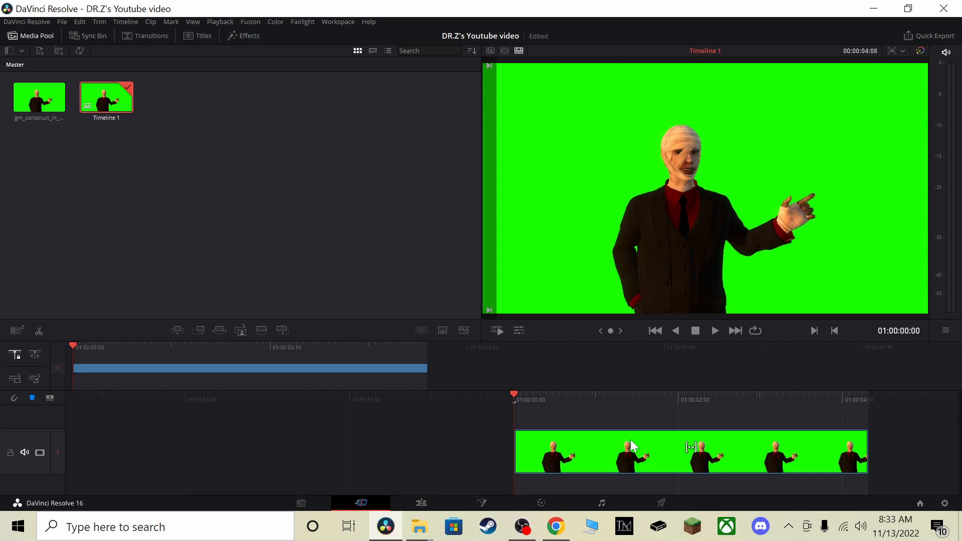
Undo the segment removal, the split and the earlier edits until the media pool and timeline are empty
key("ctrl+z")
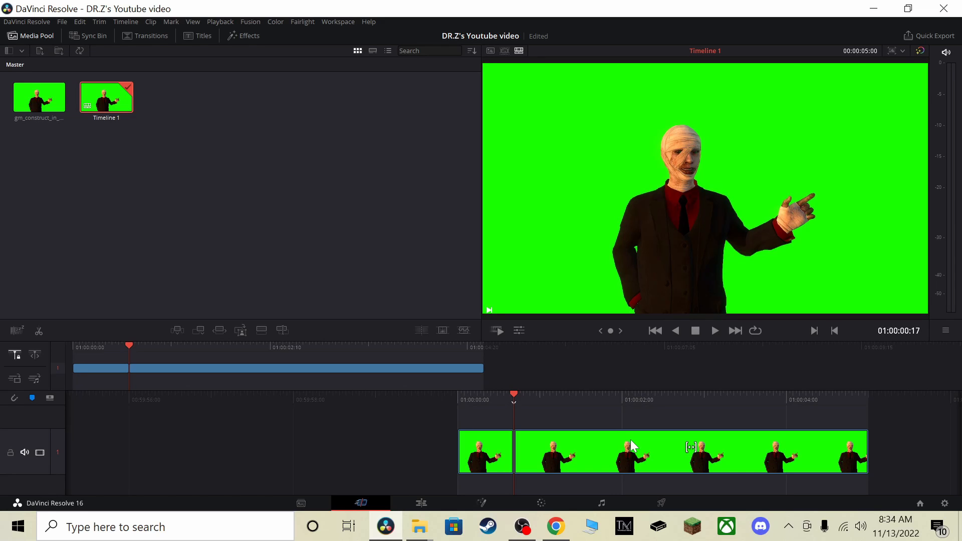
key("ctrl+z")
key("ctrl+z")
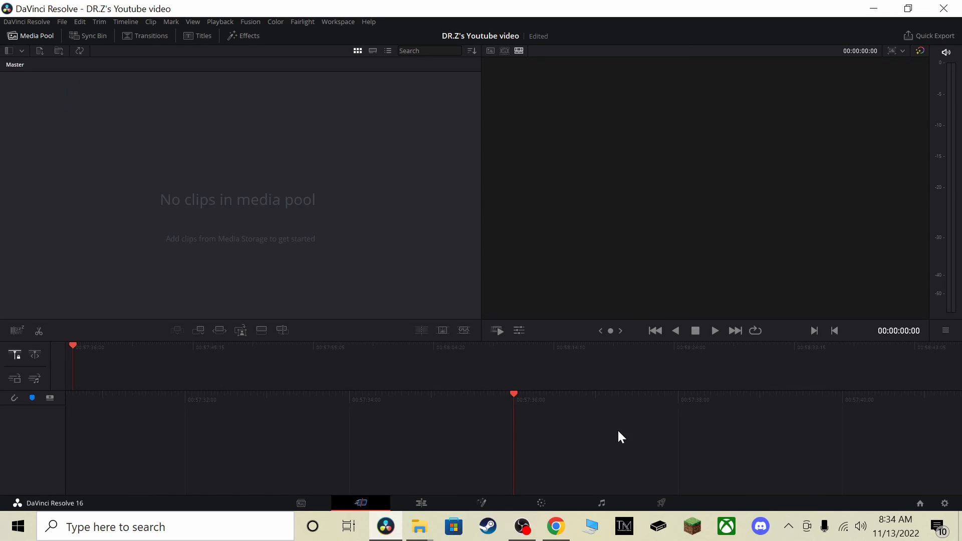
Add gm_construct_in_flatgrass0002.jpg from the Garry's Mod screenshots folder to the empty Cut page timeline
mouse_move(419, 526)
left_click(345, 476)
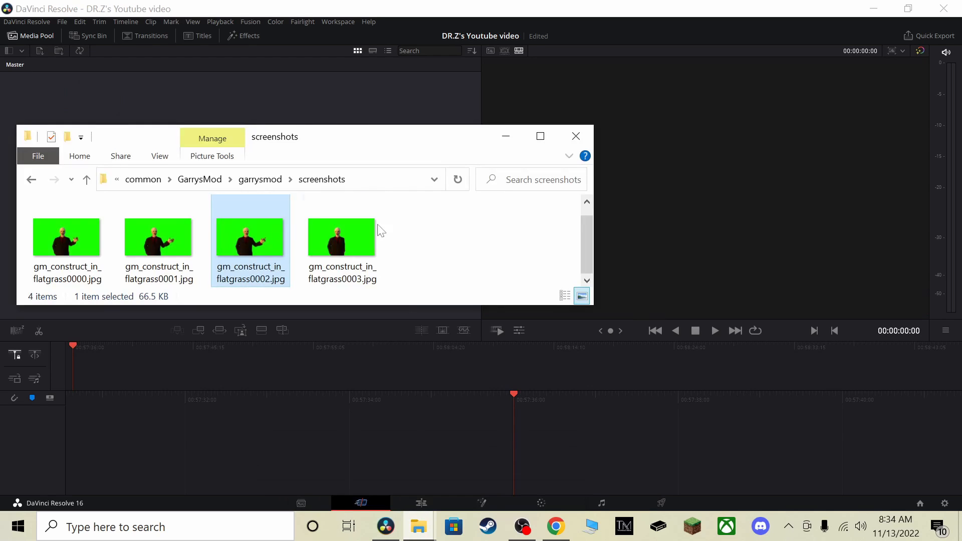
left_click_drag(228, 206, 585, 461)
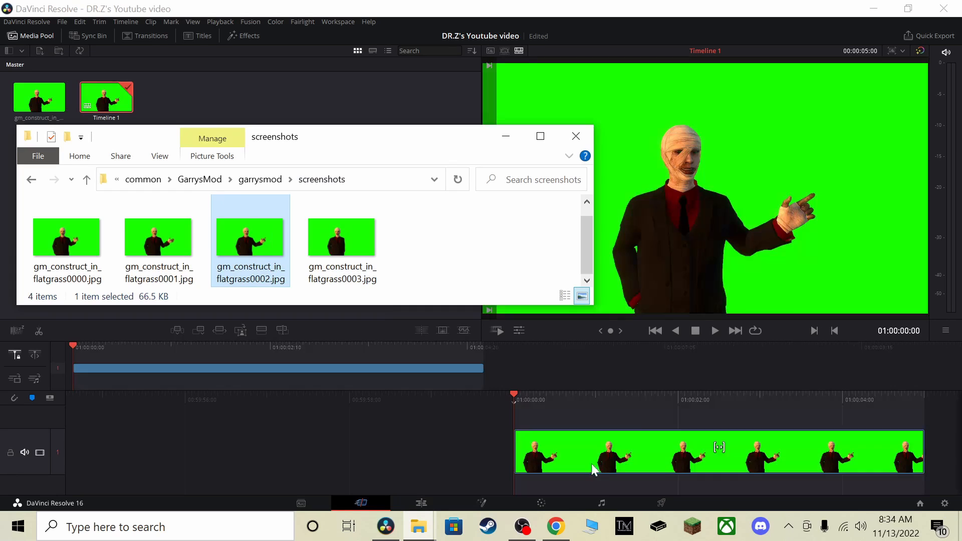
left_click(639, 415)
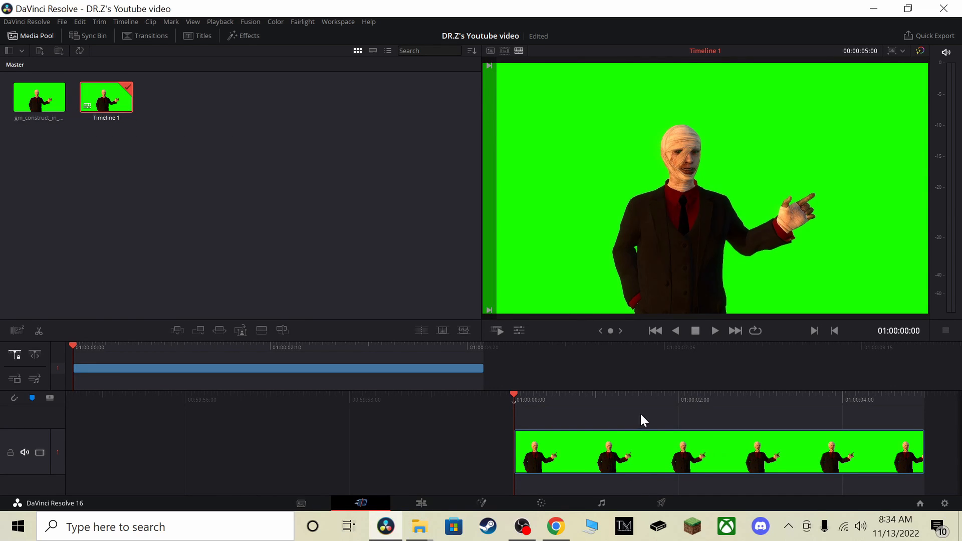
On the Edit page, try the Trim Edit and Dynamic Trim modes on the image clip and return to Selection mode
left_click(419, 503)
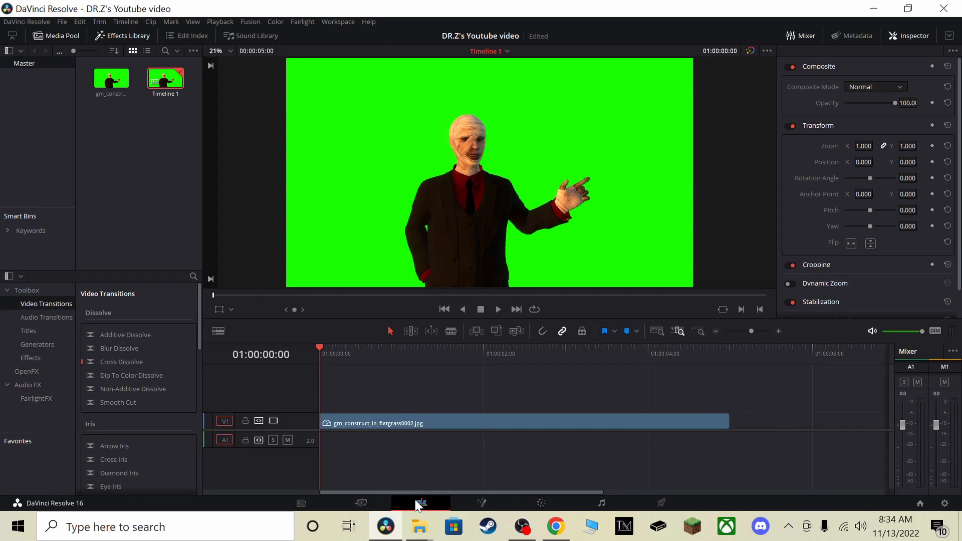
left_click(455, 423)
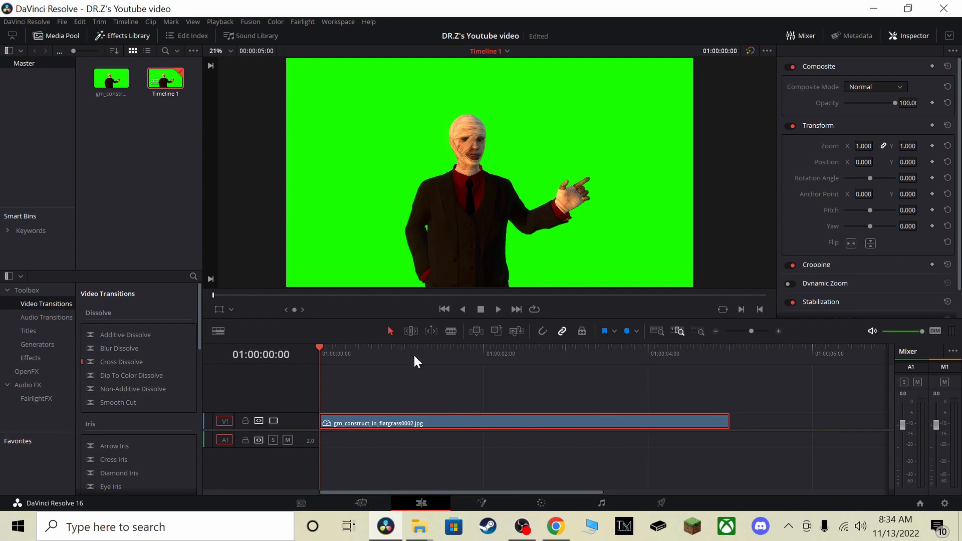
left_click(410, 331)
mouse_move(371, 425)
left_mouse_down()
mouse_move(455, 429)
mouse_move(373, 431)
left_mouse_up()
left_click(431, 331)
mouse_move(382, 423)
left_mouse_down()
mouse_move(406, 424)
mouse_move(382, 425)
left_mouse_up()
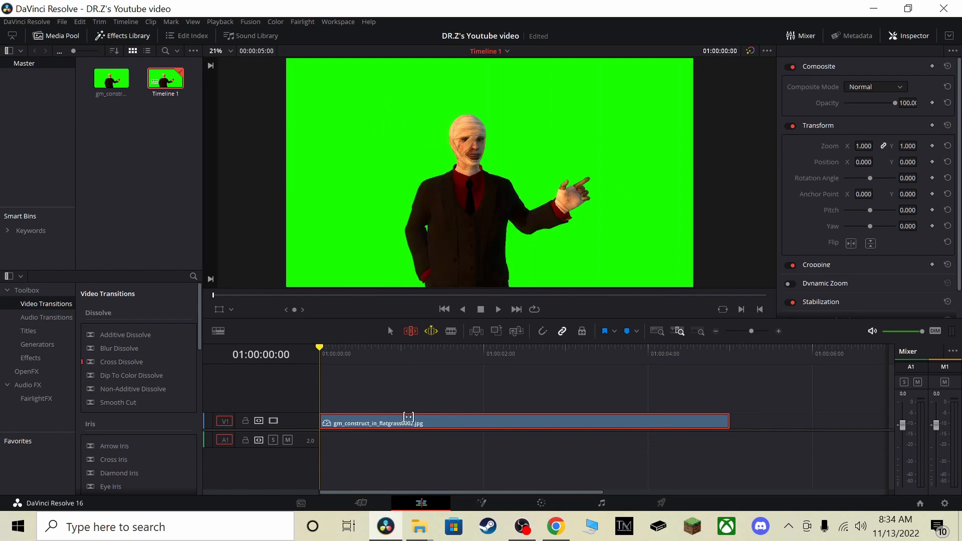
left_click(387, 331)
left_click(432, 331)
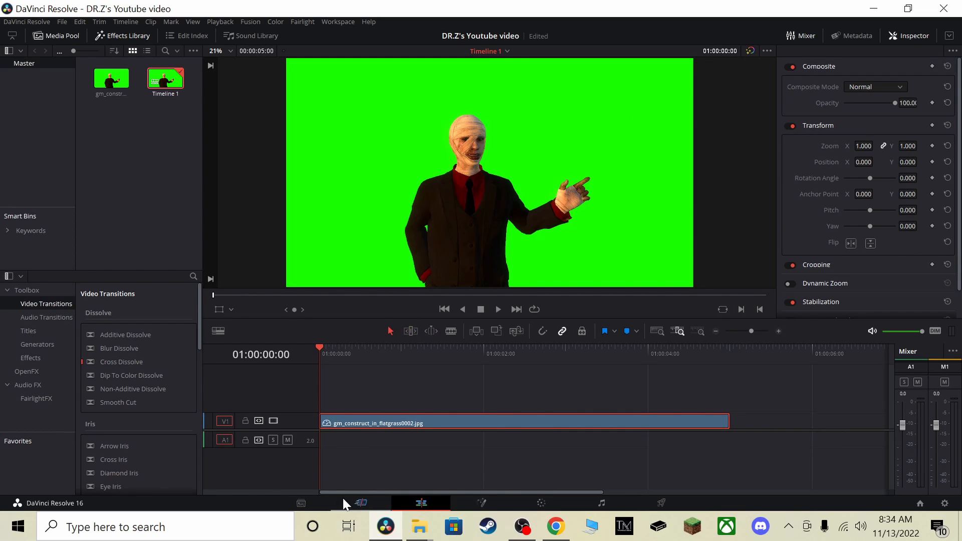
Compare the Cut and Edit page timelines, and try to move the clip later on the Cut page
left_click(361, 502)
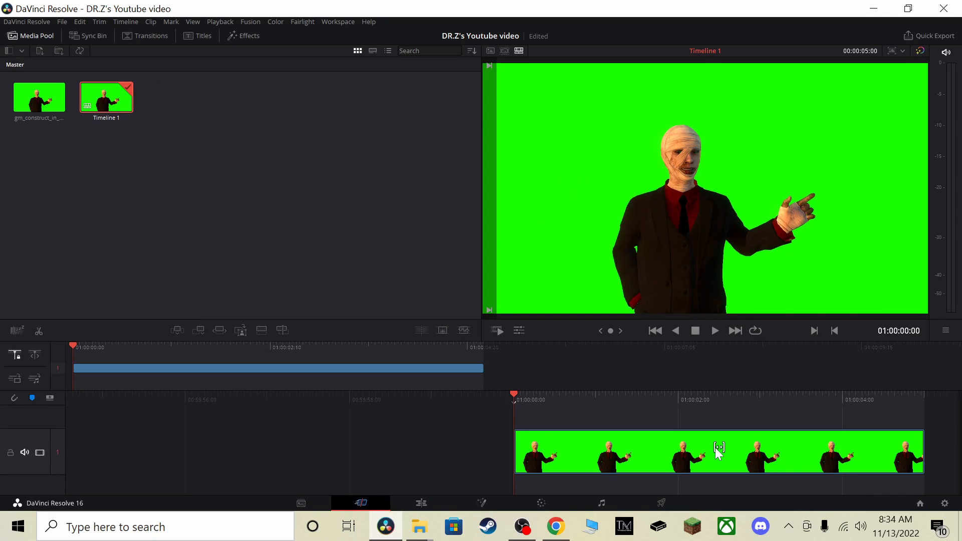
left_click(426, 497)
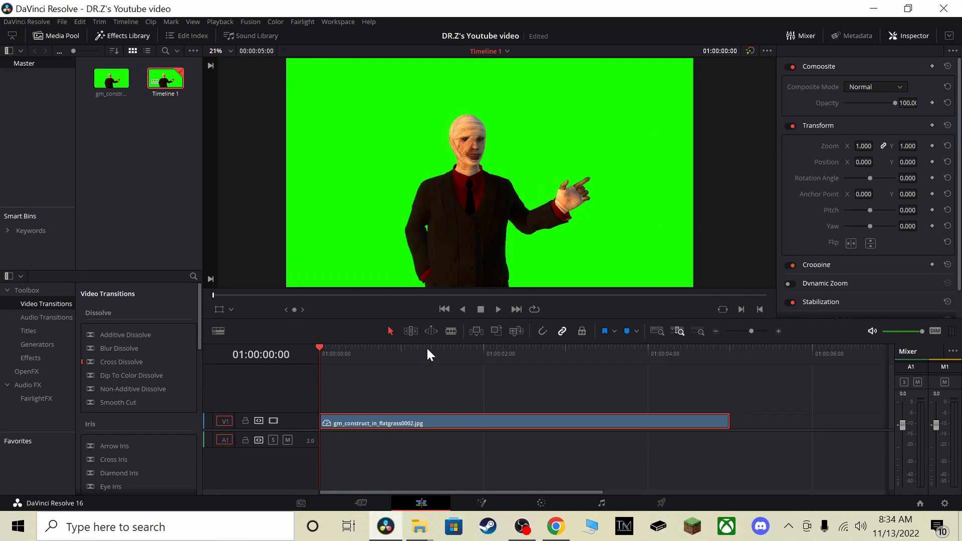
left_click(361, 502)
left_click_drag(723, 469, 950, 456)
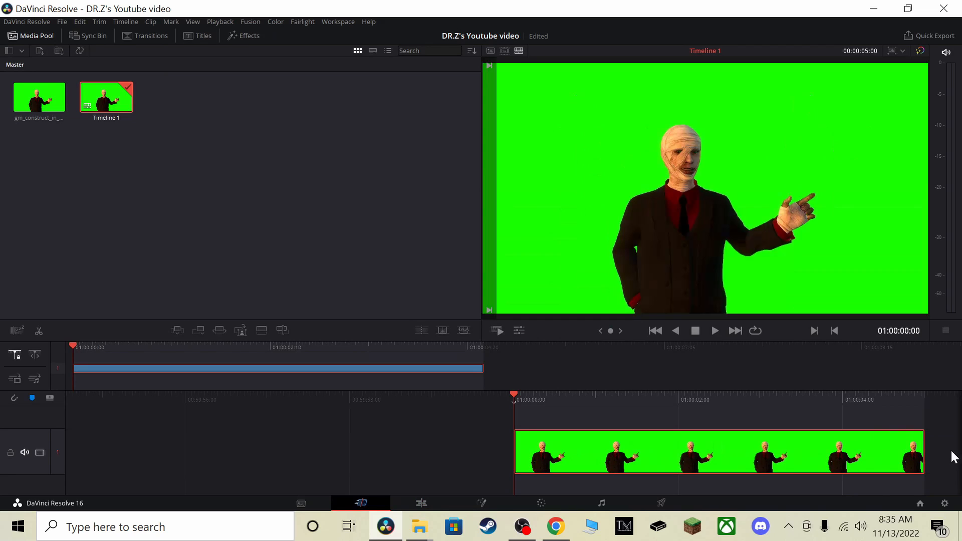
On the Edit page, split the clip near its start with the Blade tool and undo the split
left_click(419, 503)
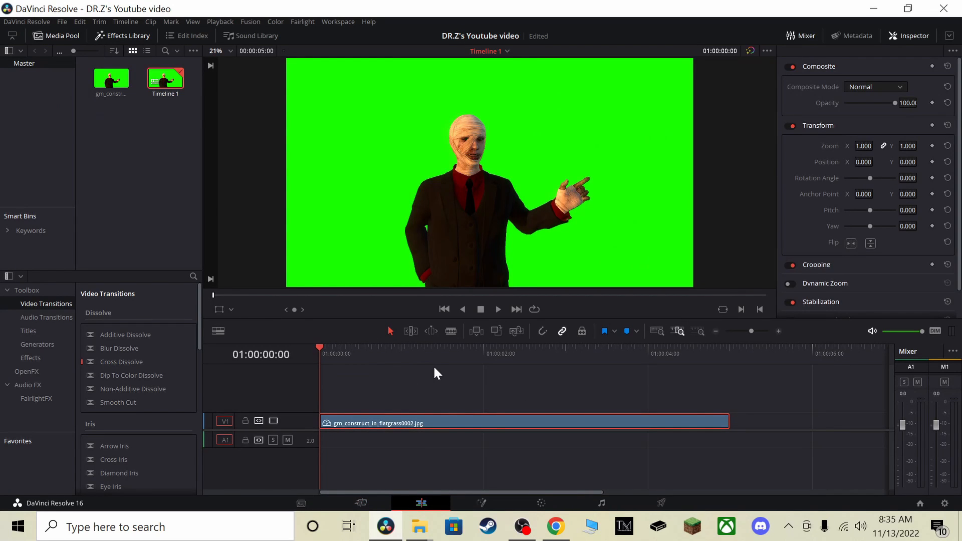
left_click(451, 330)
left_click(350, 423)
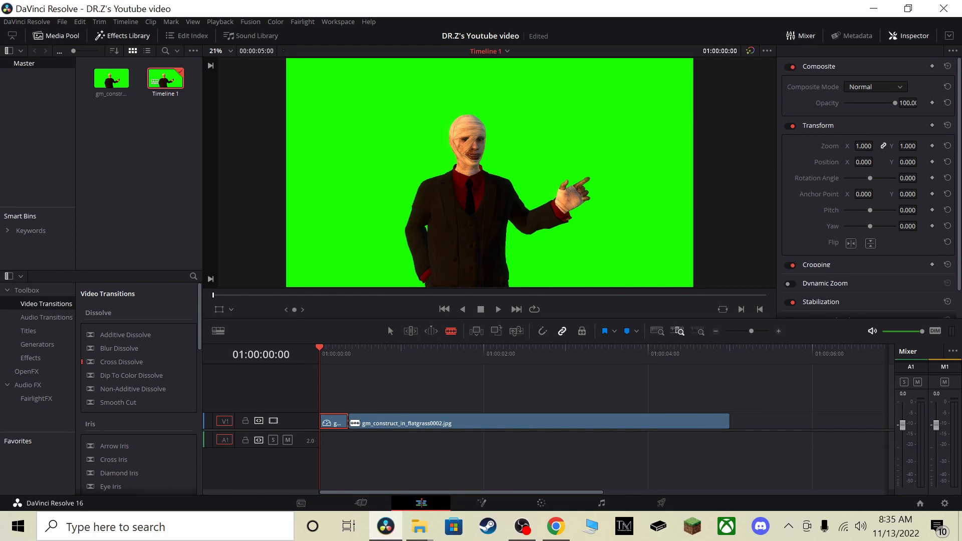
key("ctrl+z")
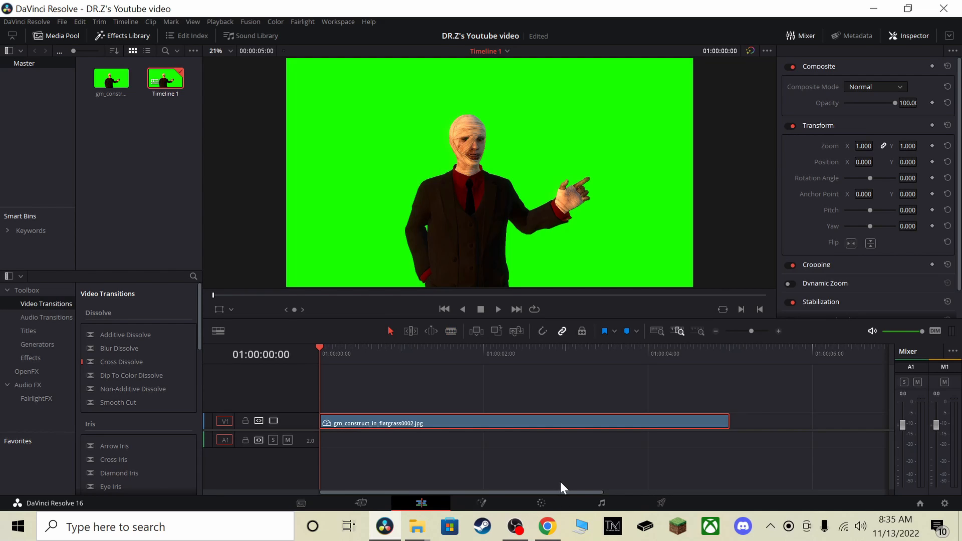
View the Fusion page, and on the Color page add a circle window fitted around the character's head
left_click(464, 502)
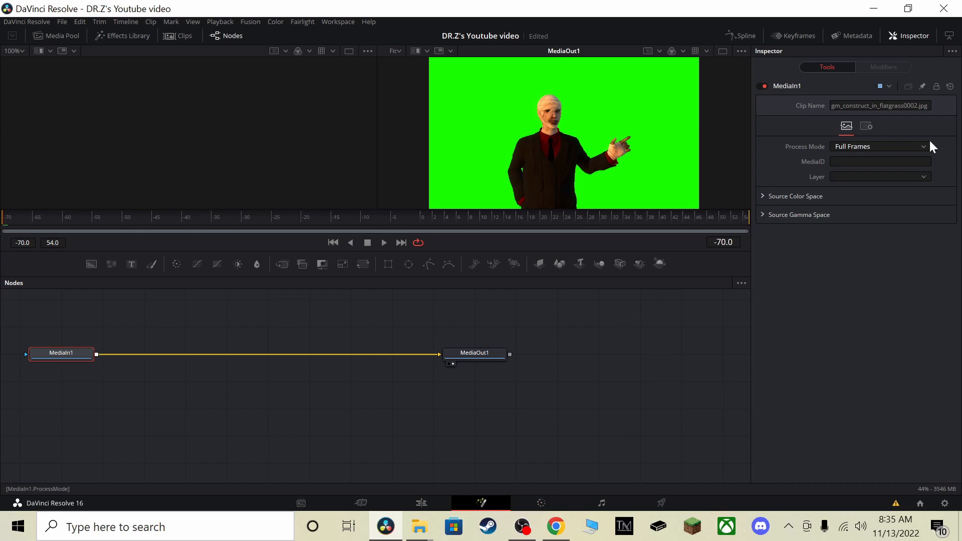
left_click(530, 499)
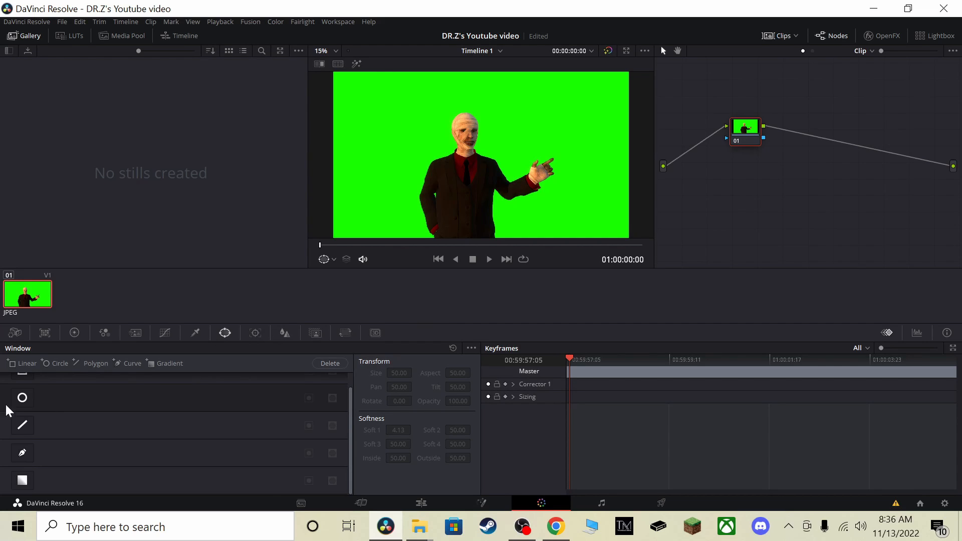
left_click(22, 399)
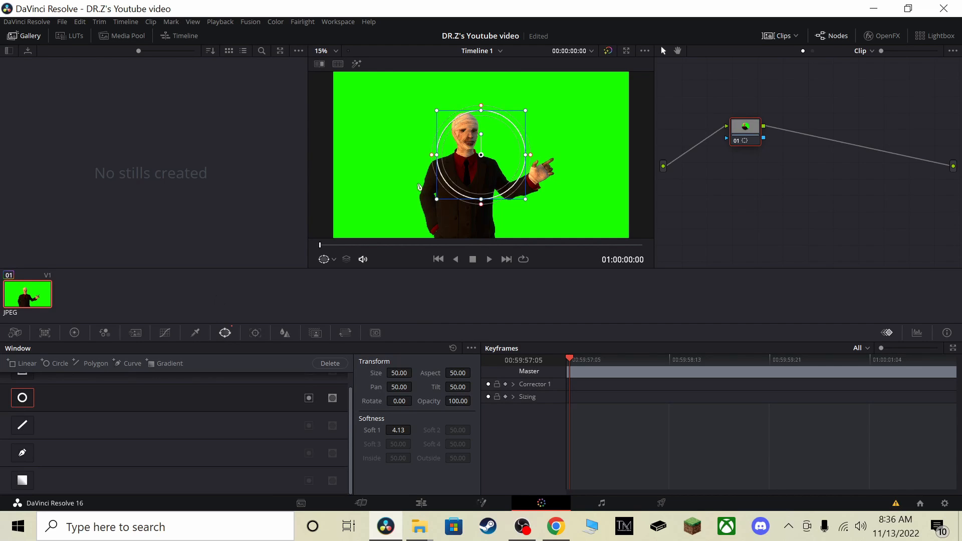
left_click_drag(484, 161, 463, 129)
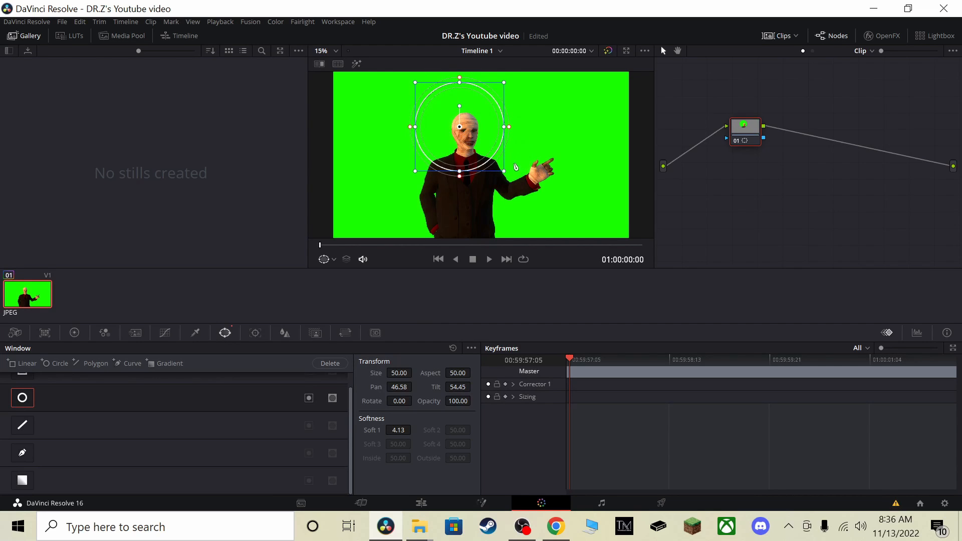
left_click_drag(499, 168, 473, 133)
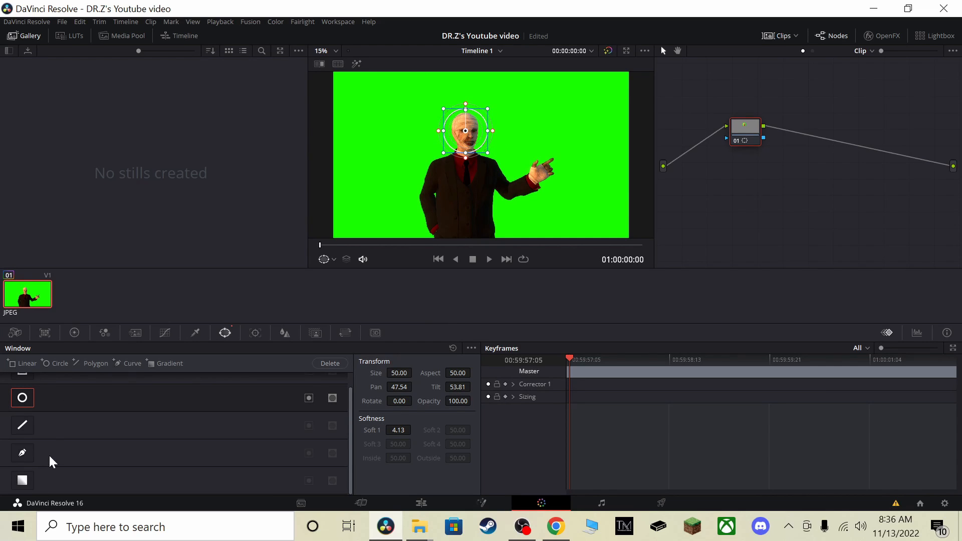
Blur the windowed head by raising the blur radius to 1.59, and check the result on the Cut page
left_click(284, 333)
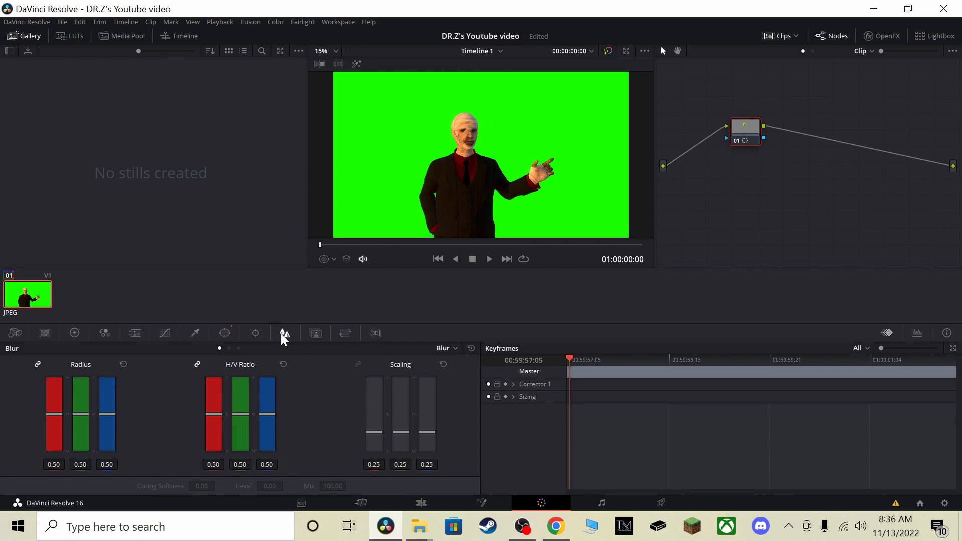
left_click_drag(80, 414, 84, 314)
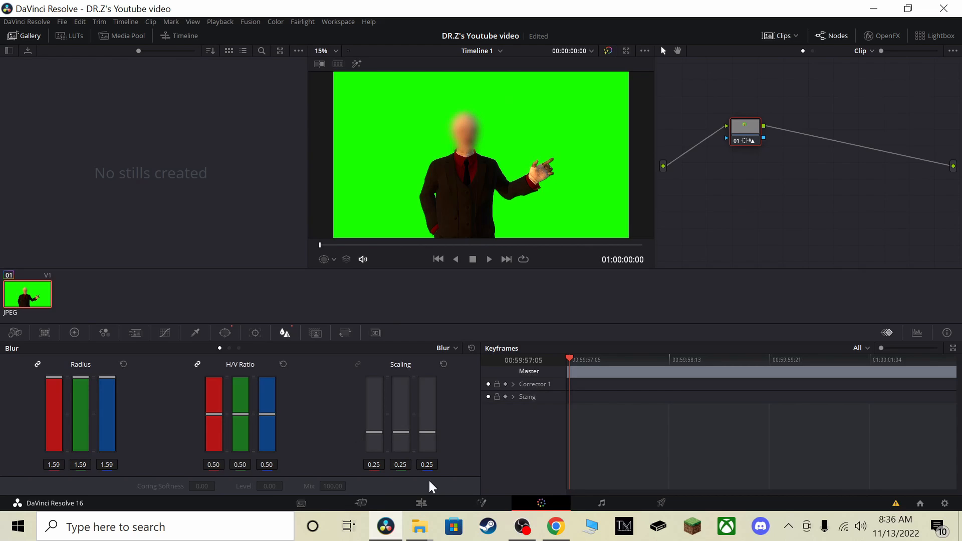
left_click(380, 502)
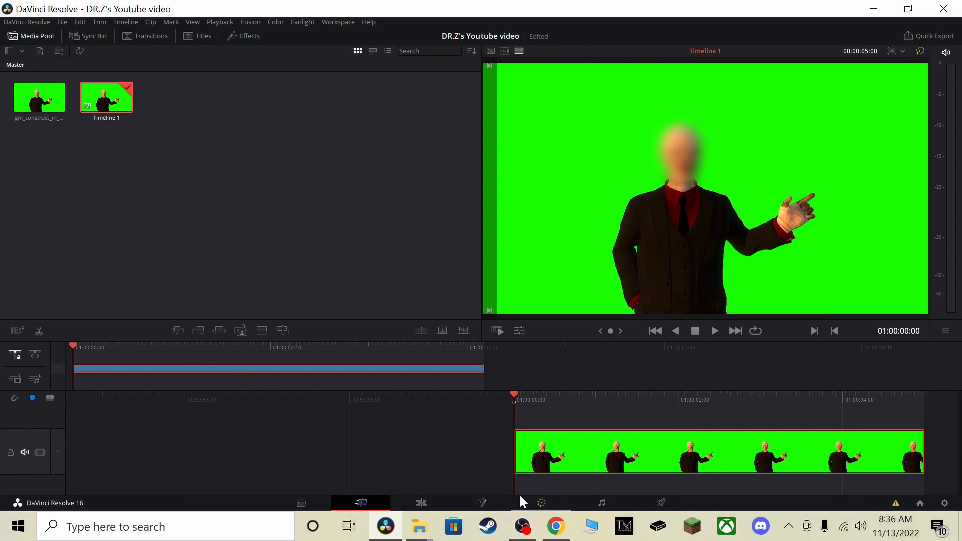
Undo the head blur and the circle window on the Color page, checking the clip on the Cut page in between
left_click(545, 502)
key("ctrl+z")
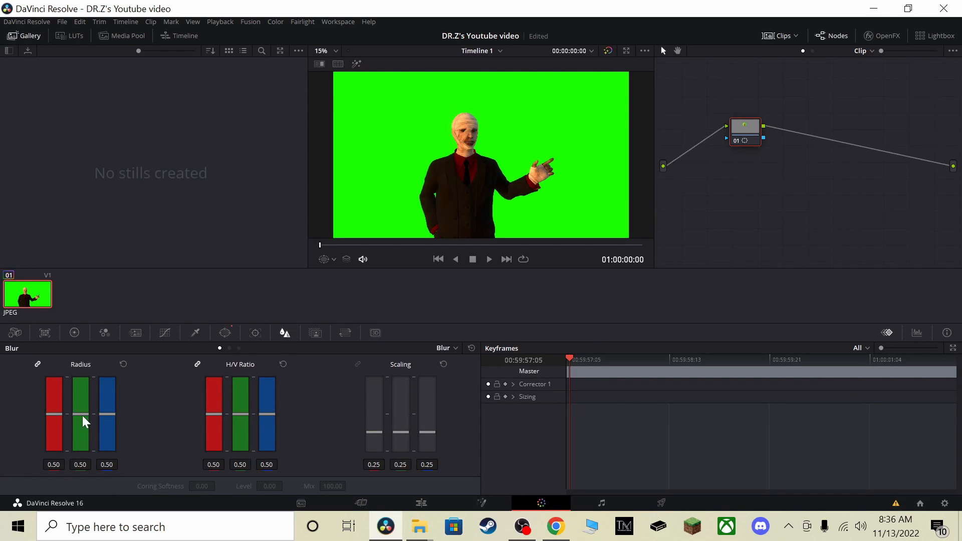
left_click(379, 506)
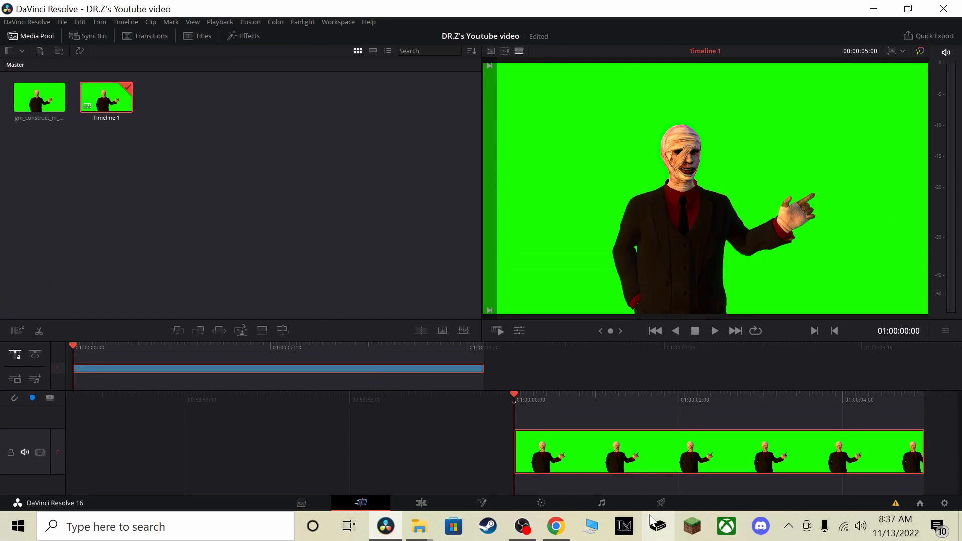
left_click(564, 509)
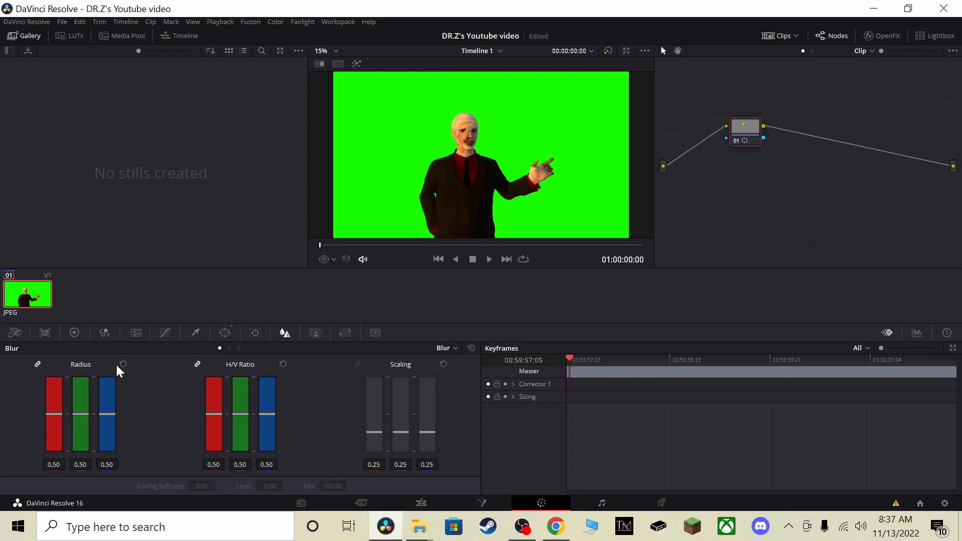
left_click(225, 333)
key("ctrl+z")
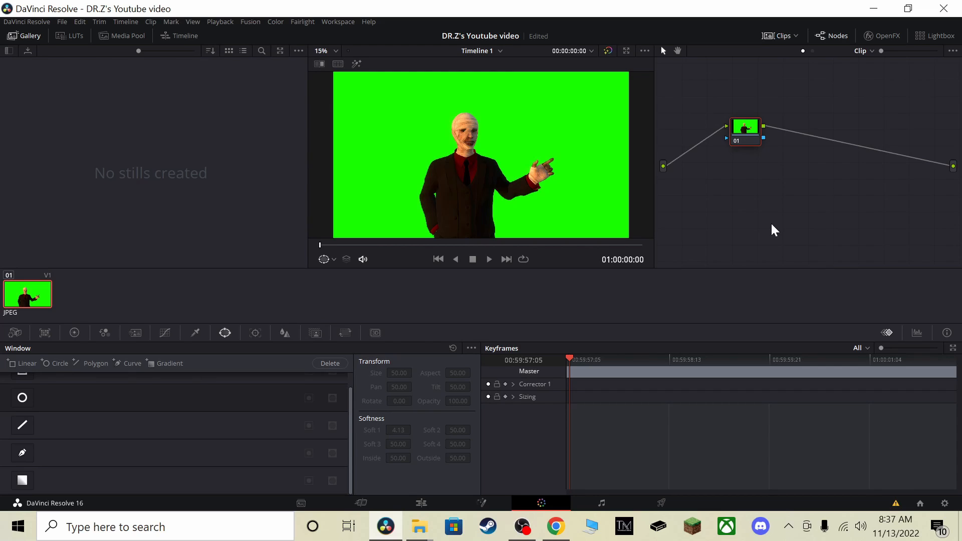
Add an alpha output to the node graph and connect node 01's alpha output to it
right_click(790, 192)
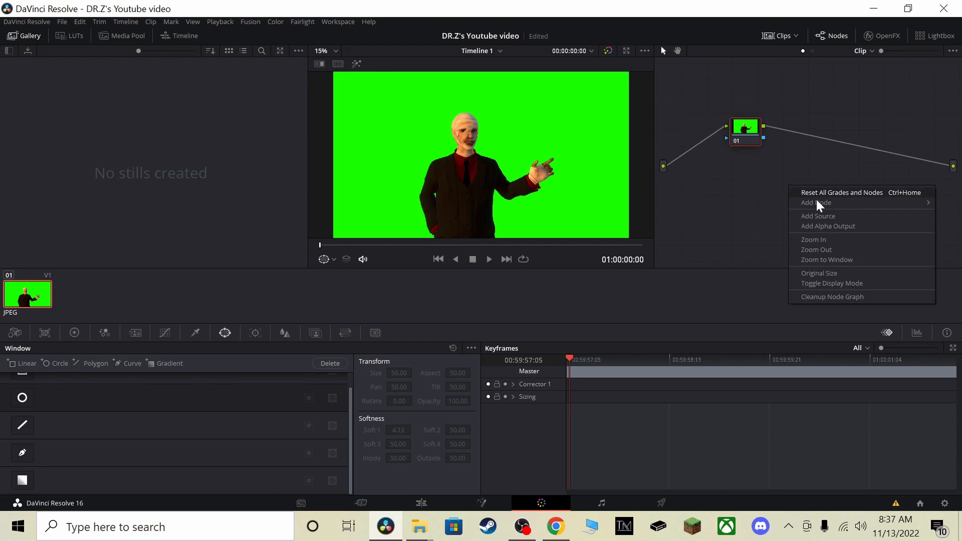
left_click(840, 227)
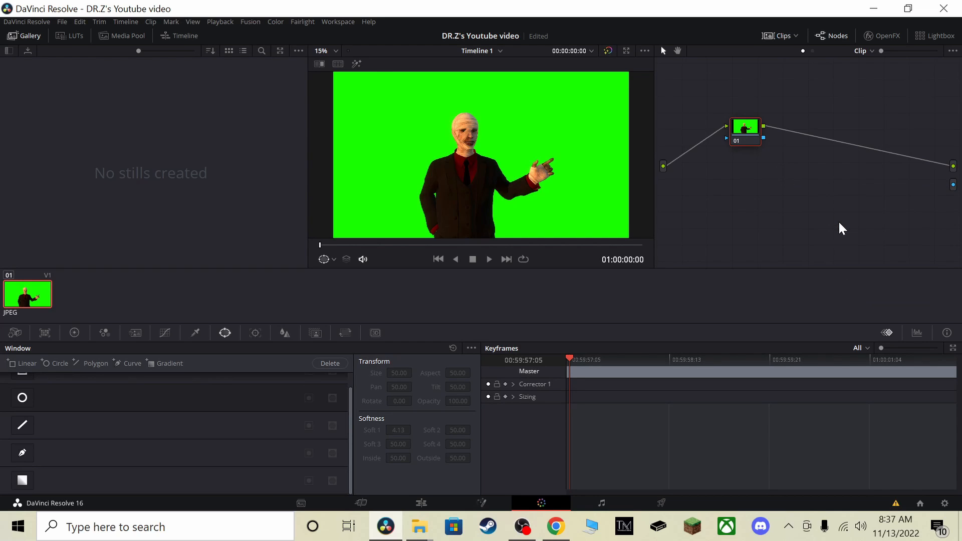
left_click_drag(763, 137, 952, 184)
Key out the green background by sampling it with the Qualifier and inverting the selection, and check the result on the Cut page
left_click(196, 337)
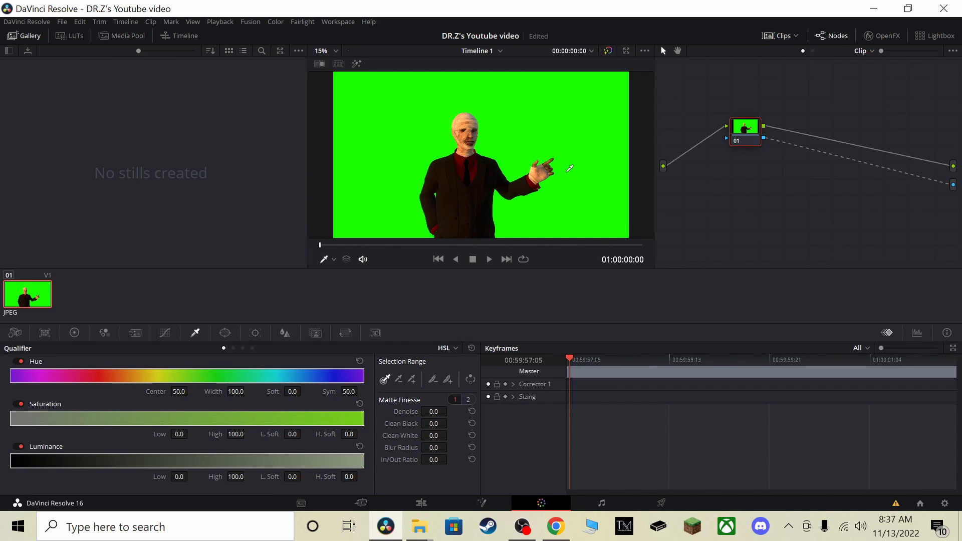
left_click(568, 167)
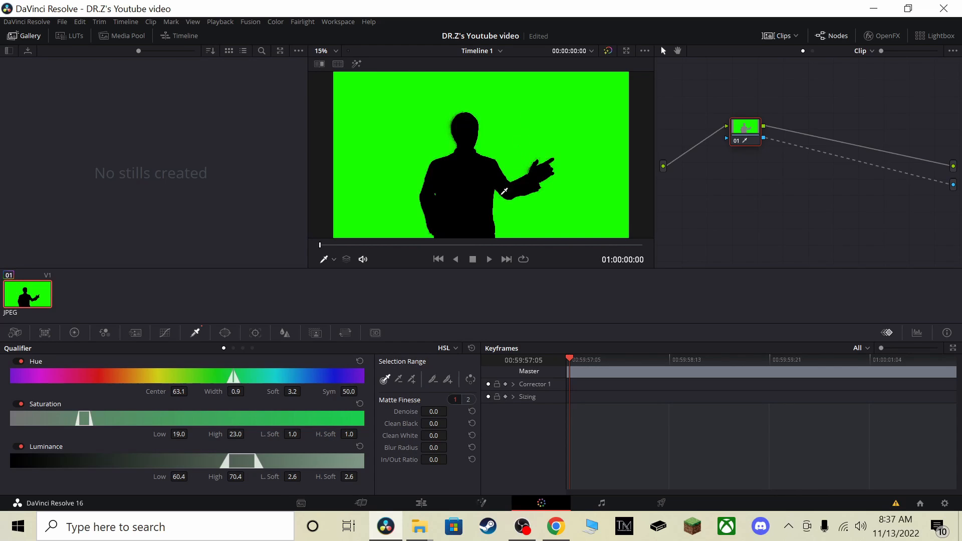
left_click(471, 379)
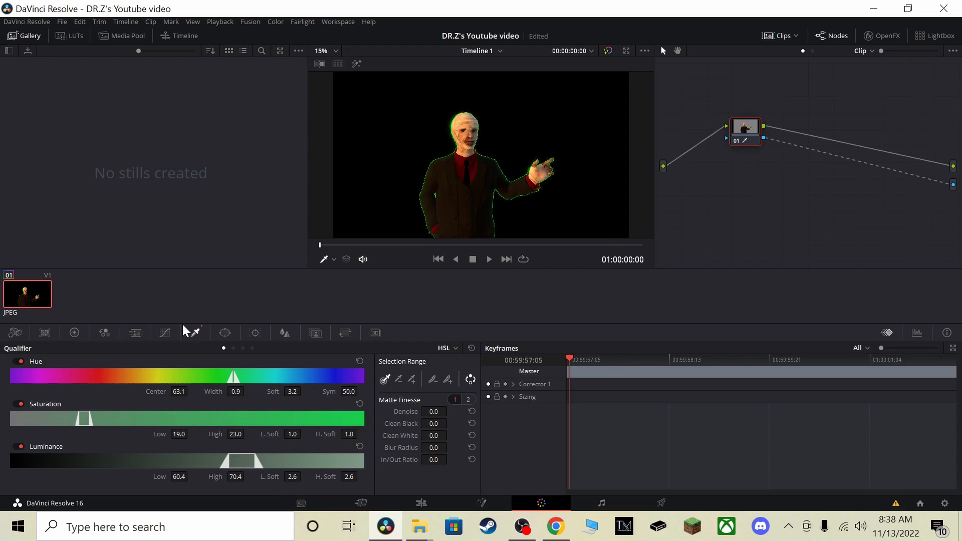
left_click(358, 503)
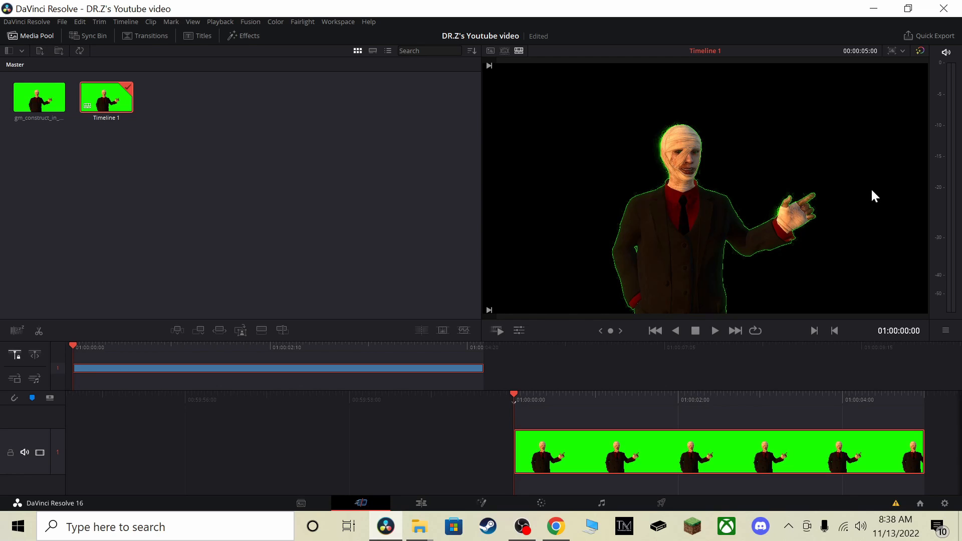
Examine the Fairlight page's empty audio timeline and its clip options, looking back at the Color page once
left_click(610, 507)
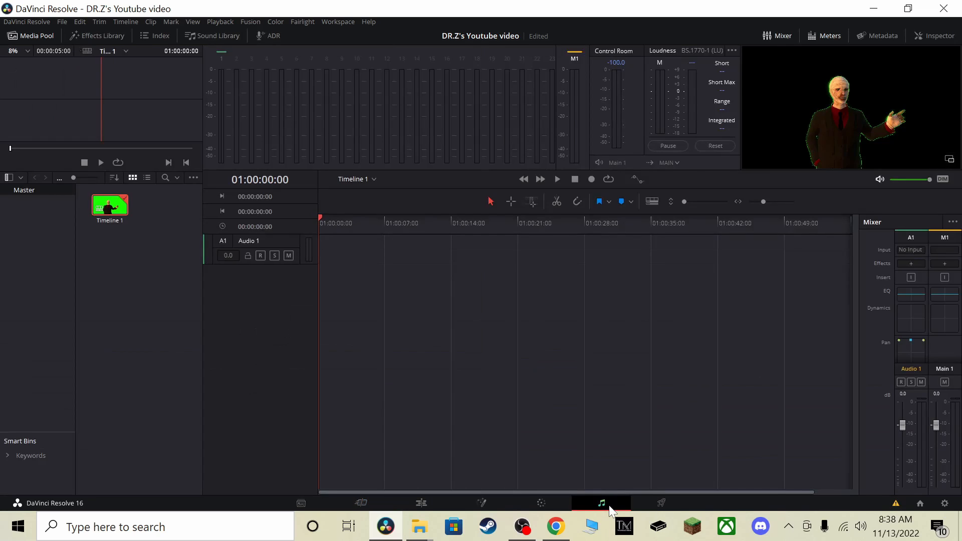
left_click(554, 509)
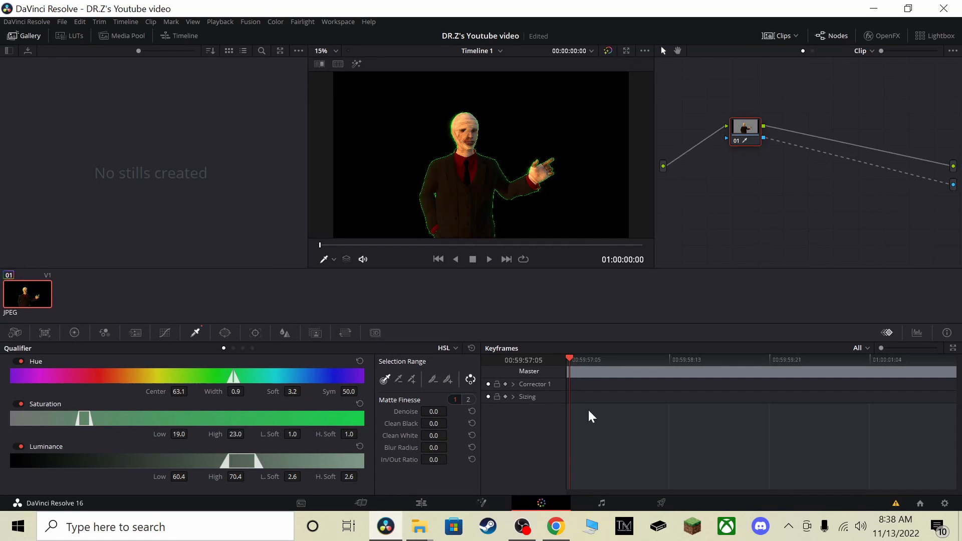
left_click(619, 509)
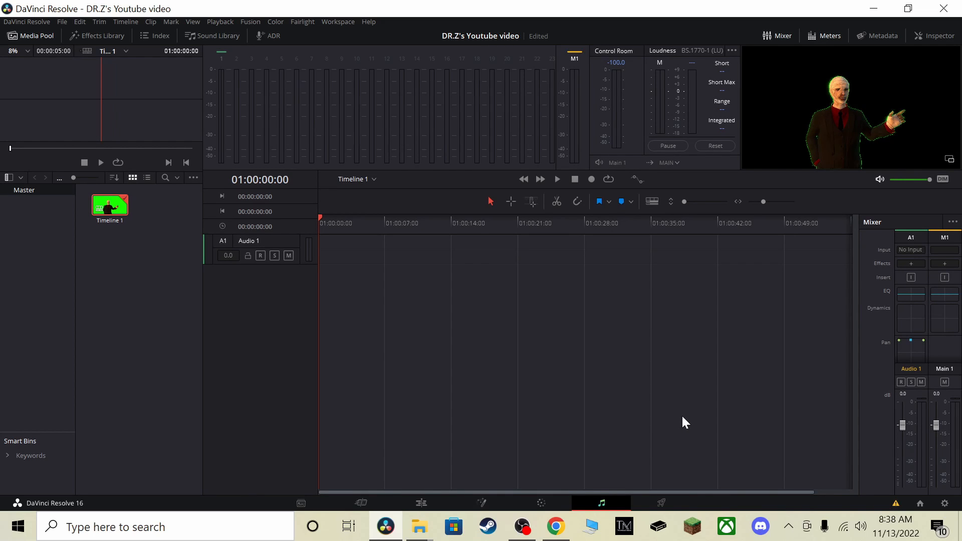
right_click(441, 245)
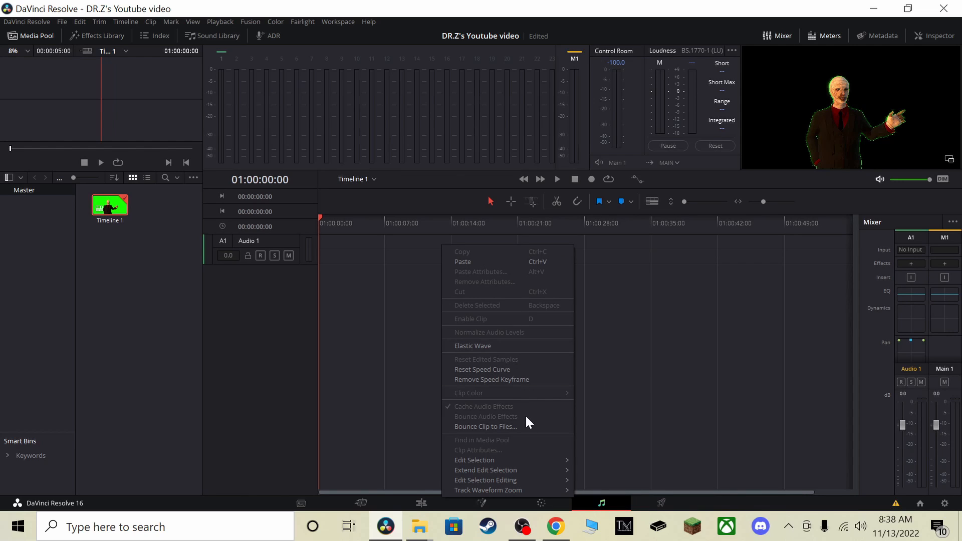
left_click(383, 379)
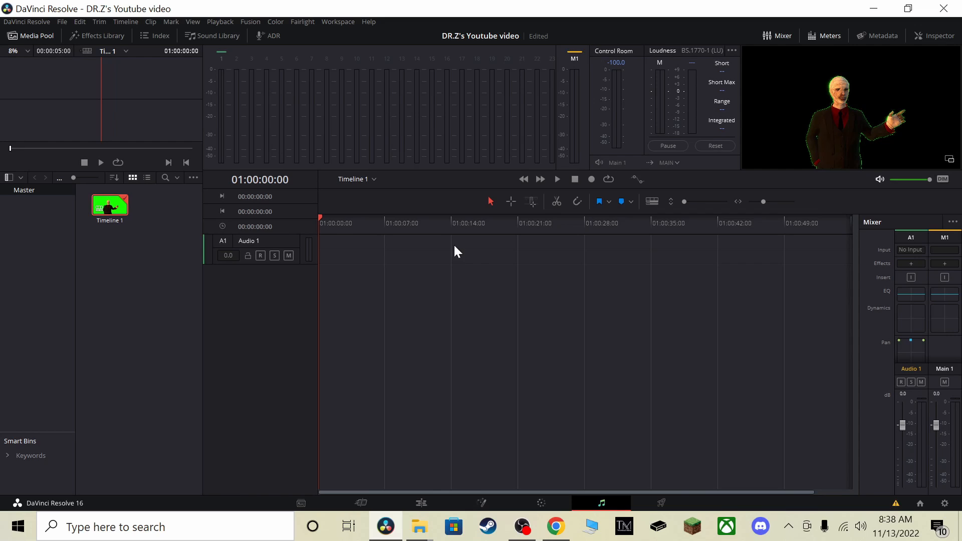
left_click_drag(320, 216, 259, 212)
right_click(337, 245)
left_click(594, 286)
Compare the clip timeline on the Cut page with the audio timeline on the Fairlight page
left_click(361, 503)
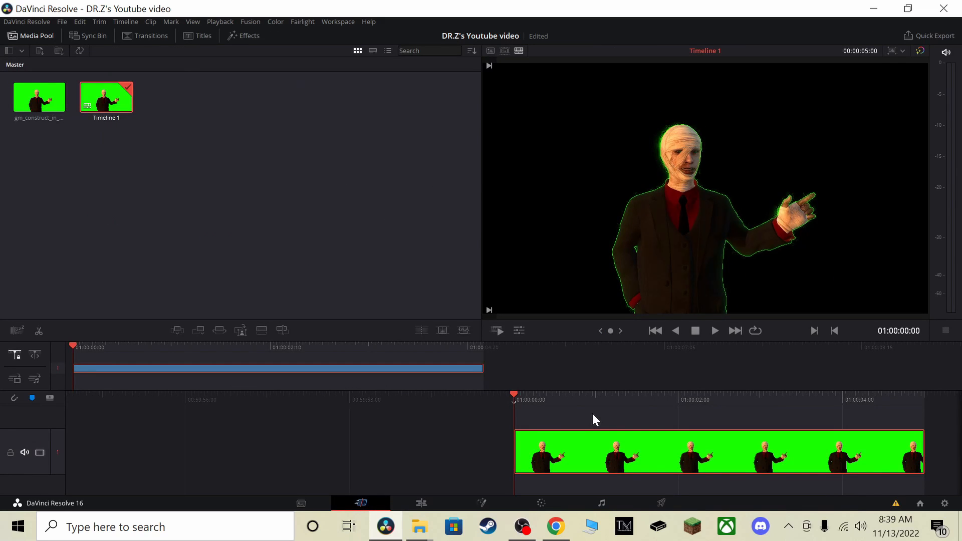
left_click(602, 503)
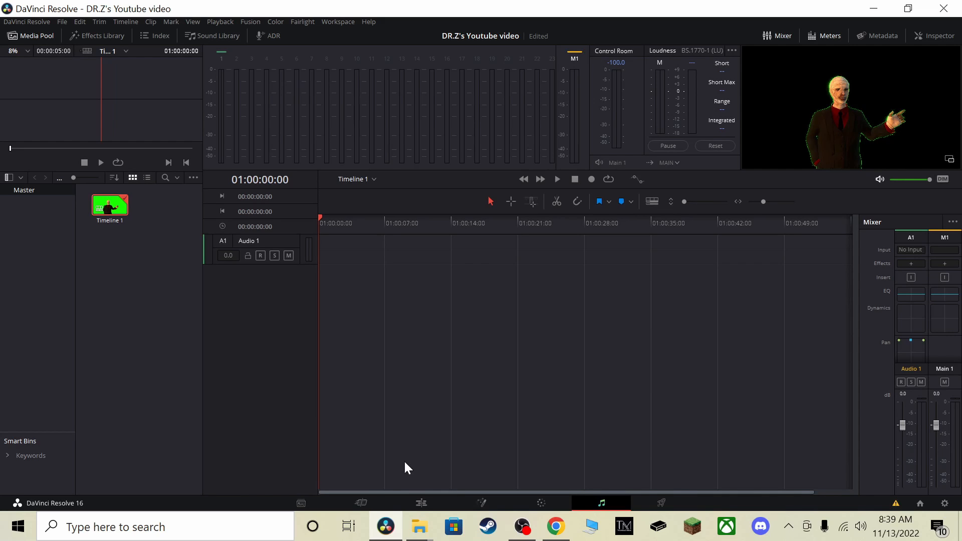
left_click(361, 503)
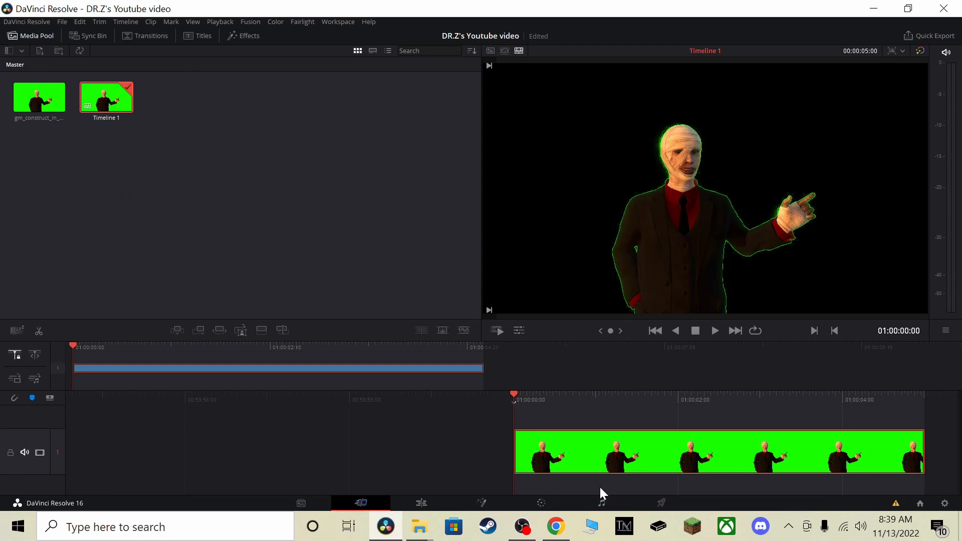
left_click(602, 503)
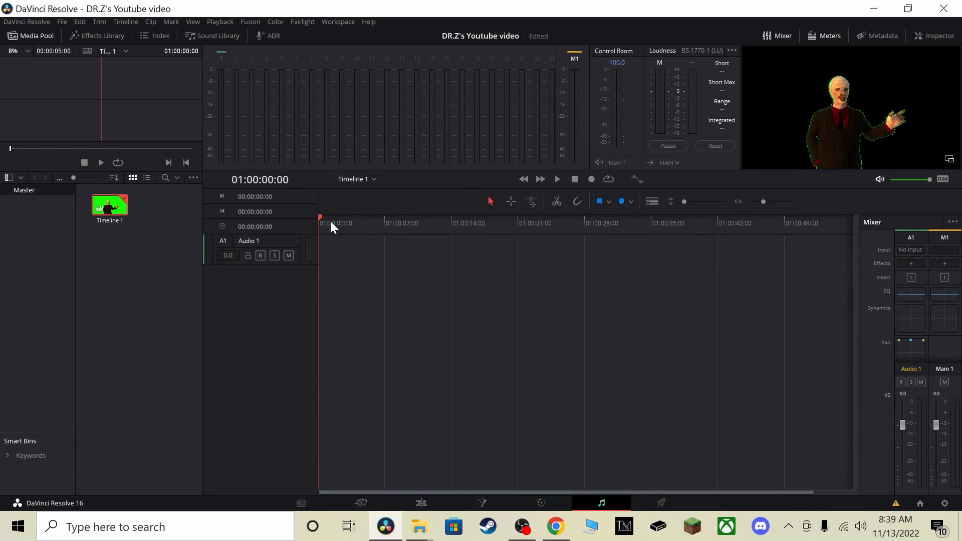
Split the timeline clip on the Cut page at 01:00:01:01 and again a short way further along
left_click(361, 503)
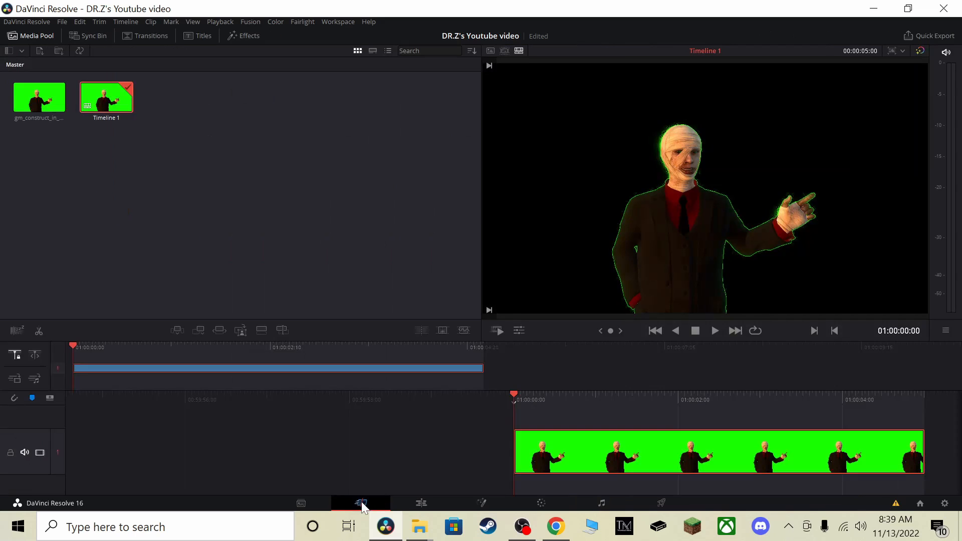
left_click_drag(723, 401, 639, 404)
right_click(552, 470)
left_click(581, 387)
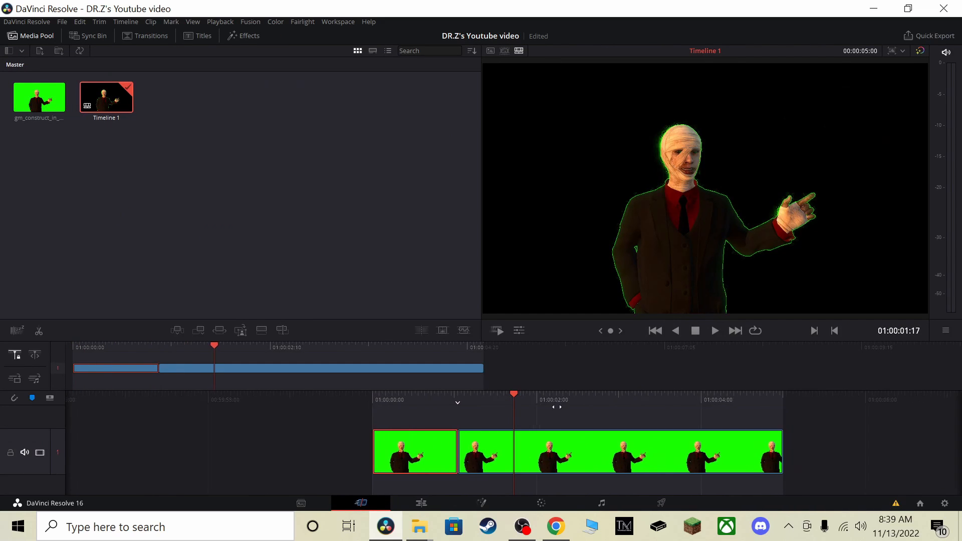
right_click(544, 470)
left_click(564, 387)
Cut the middle segment out of the split clip, and undo the cut and both splits
right_click(489, 459)
left_click(528, 363)
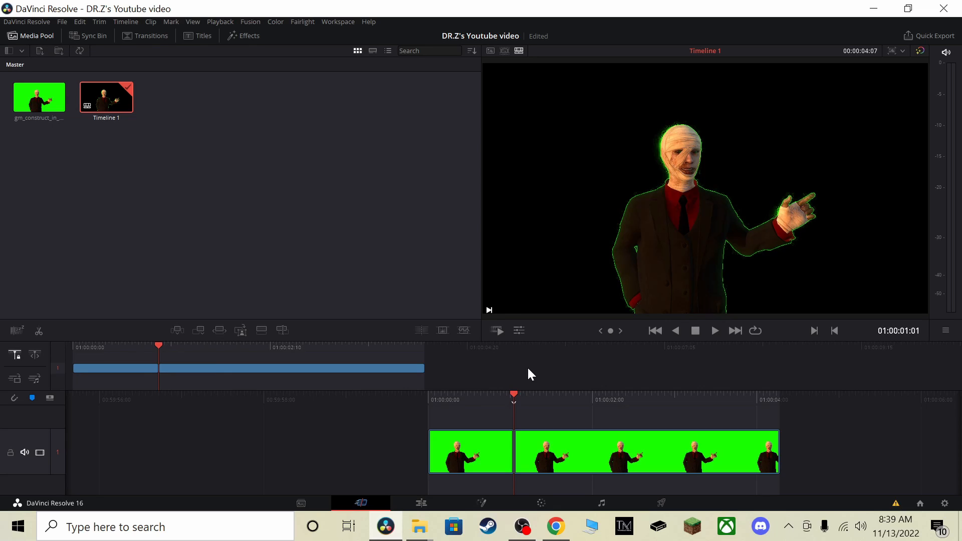
key("ctrl+z")
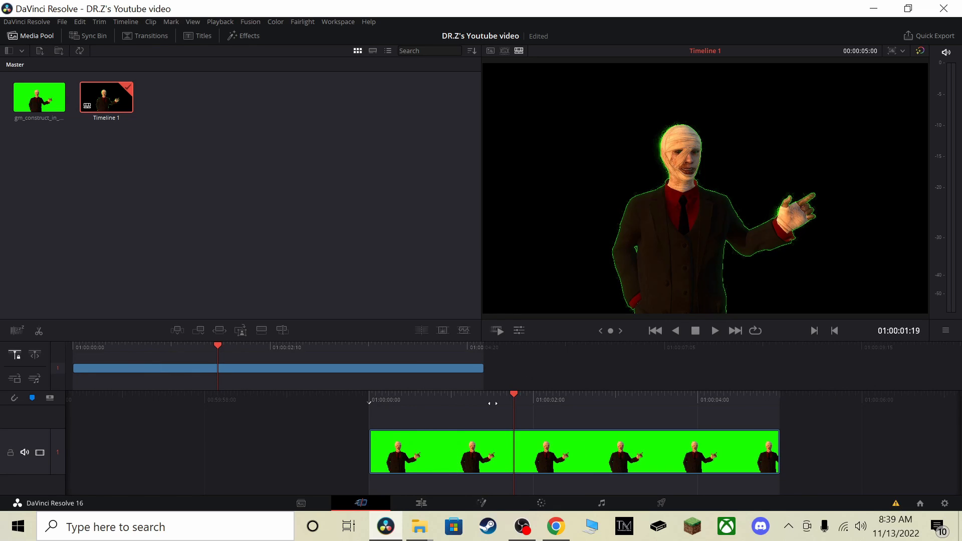
Look over the Fairlight page and its track options, checking the clip on the Cut page in between
left_click(607, 506)
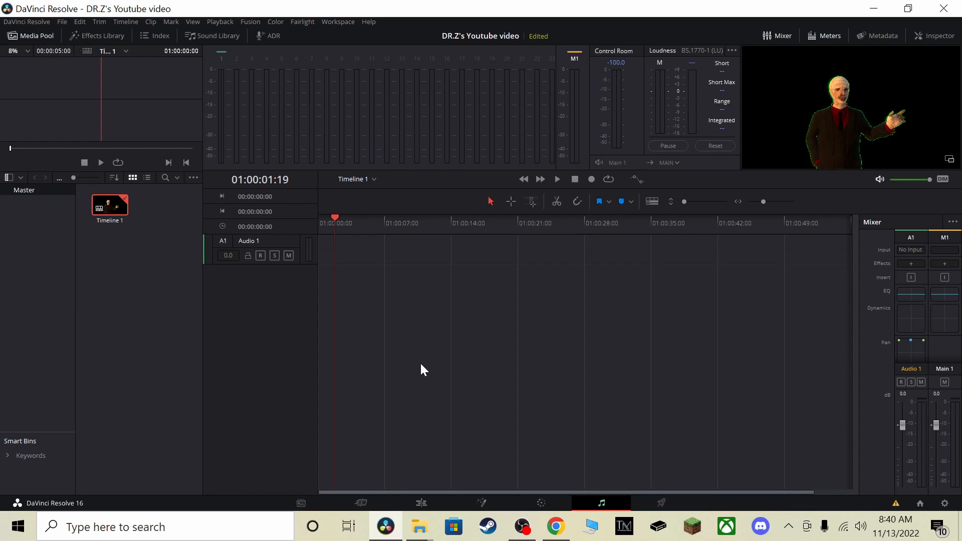
left_click(369, 504)
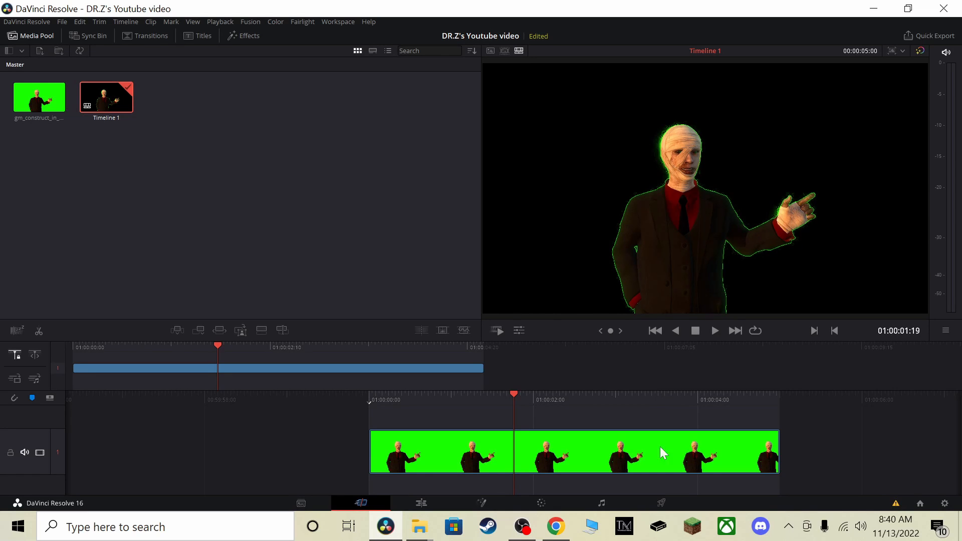
left_click(596, 505)
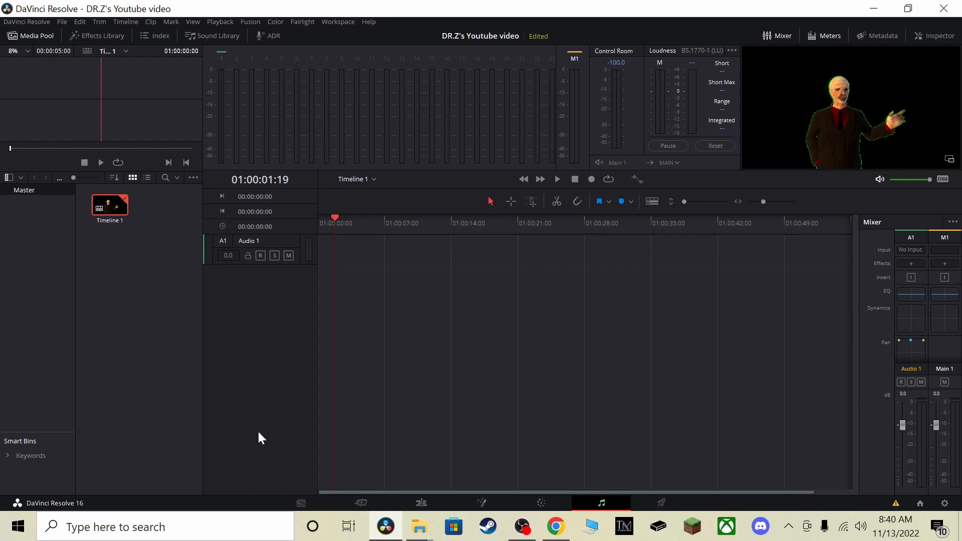
right_click(279, 286)
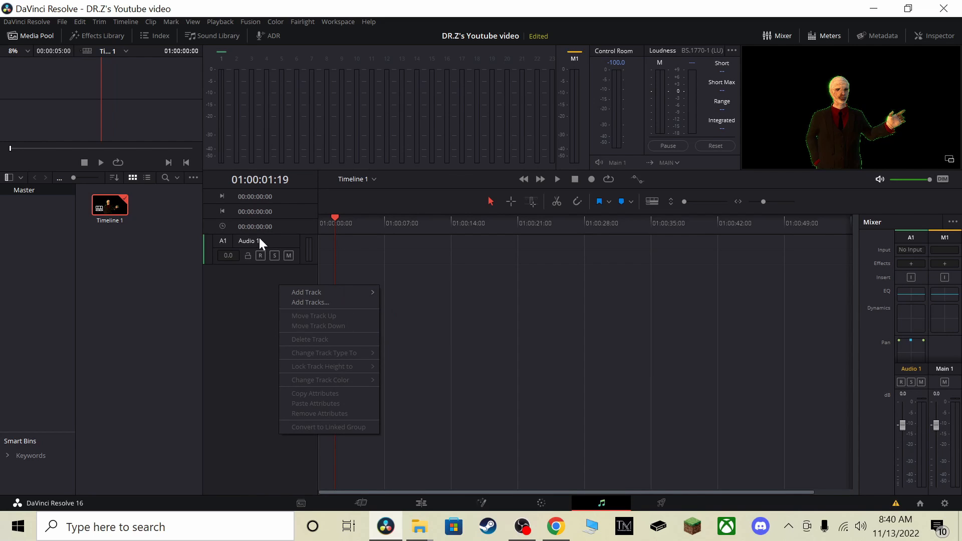
left_click(227, 340)
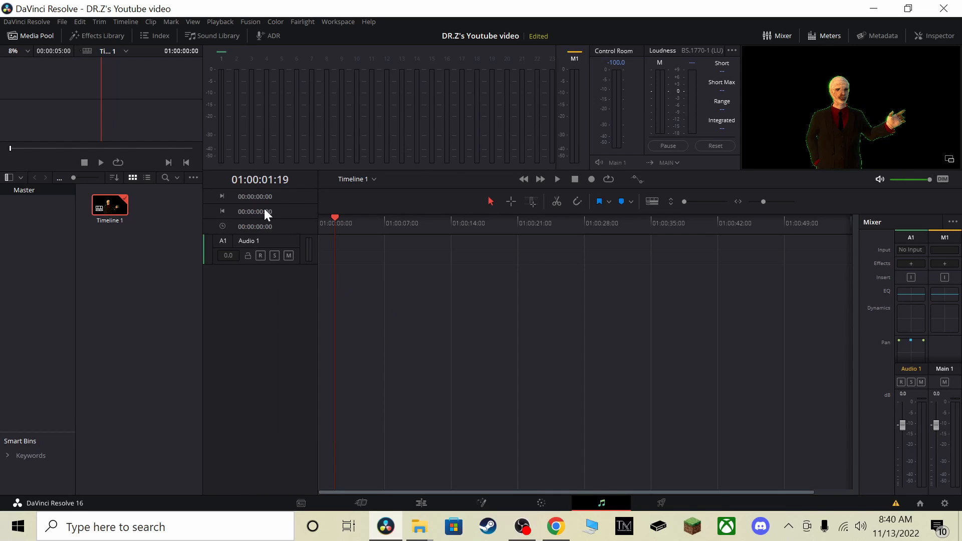
Rename the Audio 1 track on the Fairlight page as DR.Z
double_click(284, 242)
key("BackSpace")
type("DR.Z")
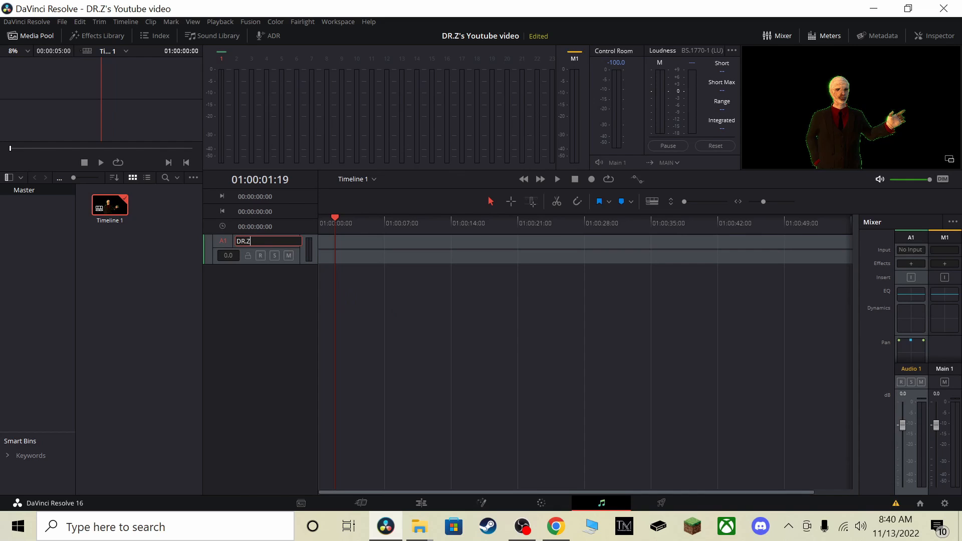
key("Return")
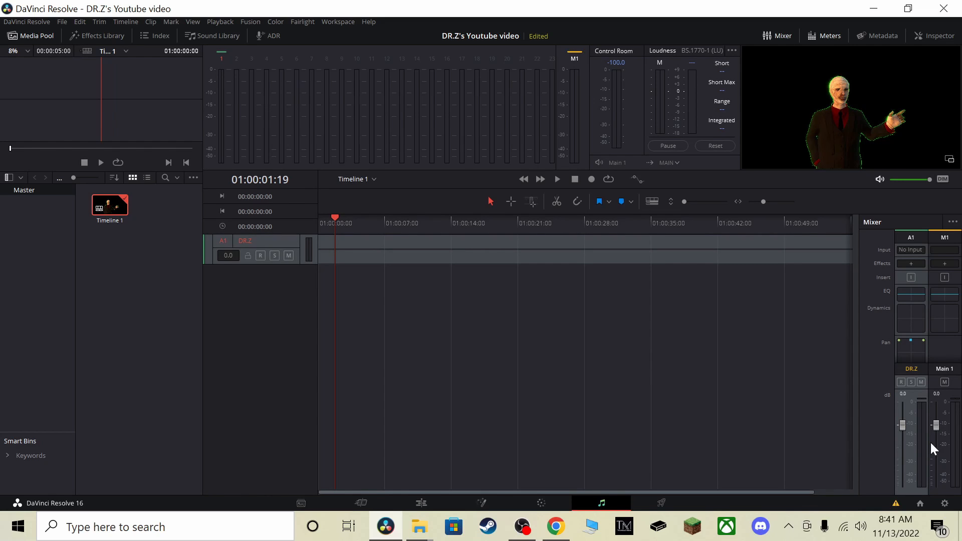
Raise the DR.Z and Main 1 volume faders slightly, and switch the DR.Z track's mute on and off
left_click_drag(902, 427, 901, 422)
mouse_move(937, 426)
left_mouse_down()
mouse_move(935, 458)
mouse_move(948, 418)
left_mouse_up()
left_click(289, 255)
left_click(289, 256)
left_click_drag(935, 416, 934, 420)
Split the timeline clip on the Cut page at 01:00:00:20
left_click(370, 501)
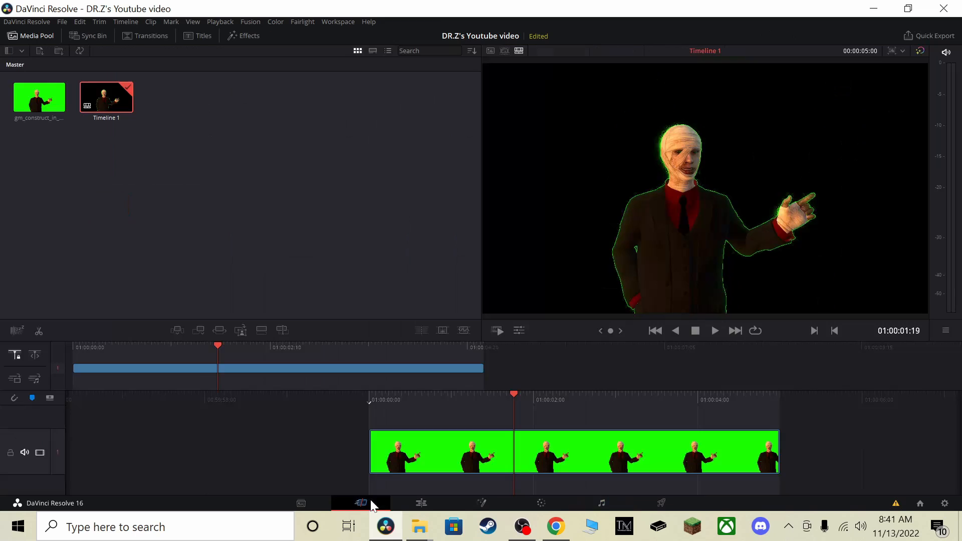
left_click_drag(648, 400, 757, 383)
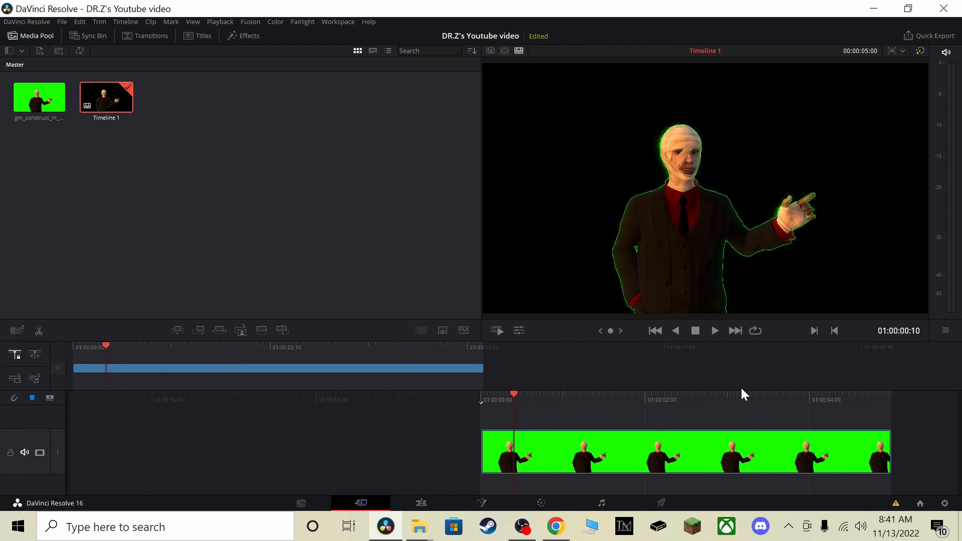
left_click_drag(673, 393, 640, 405)
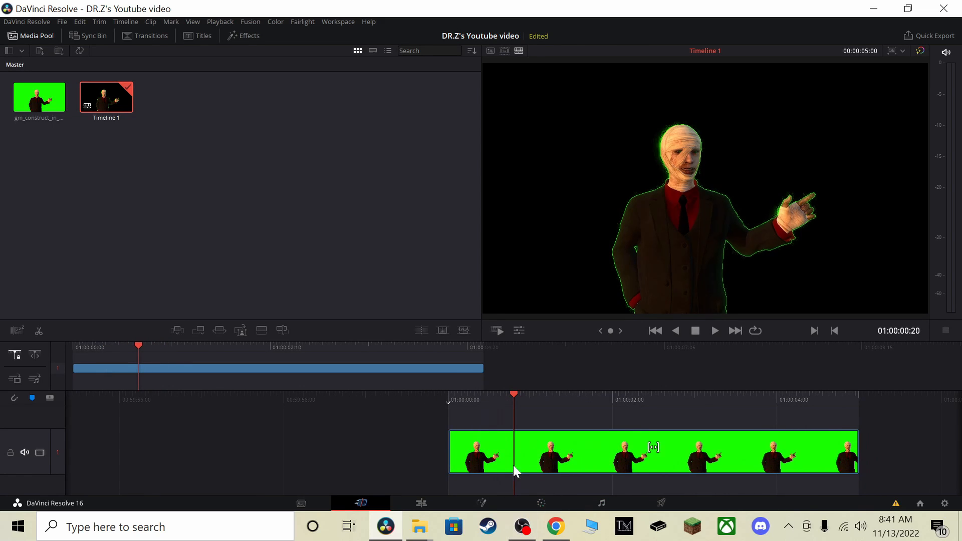
right_click(534, 452)
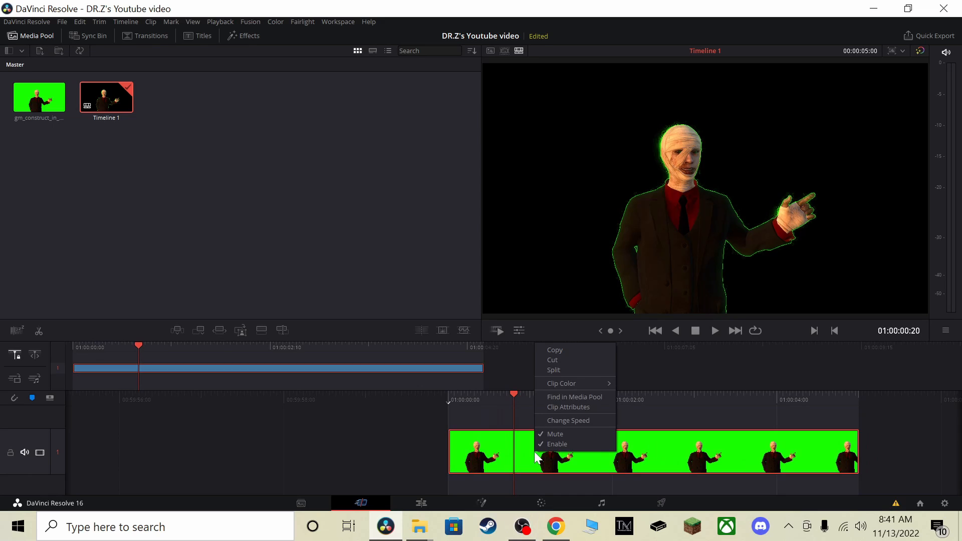
left_click(566, 370)
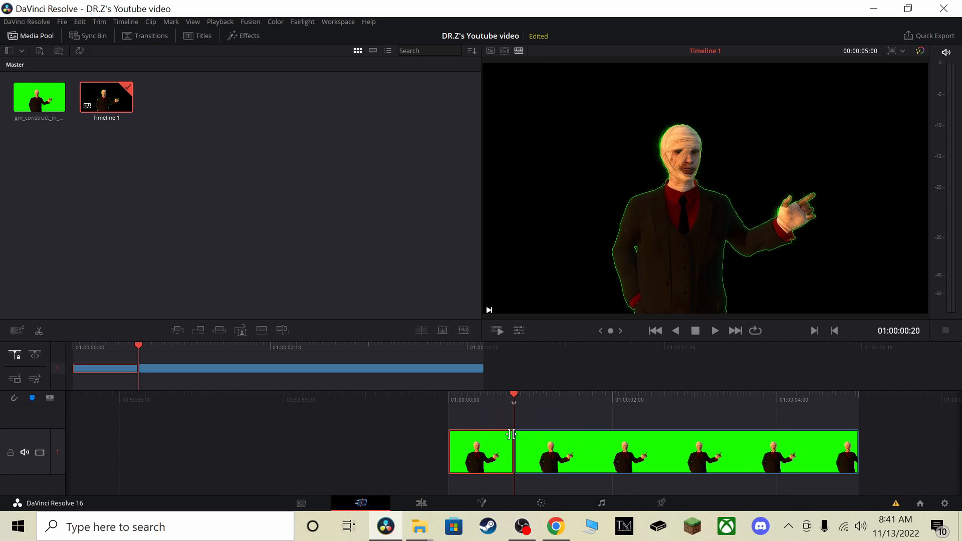
Cut the first segment of the split clip, paste it back at the timeline's start, and undo these edits
right_click(479, 463)
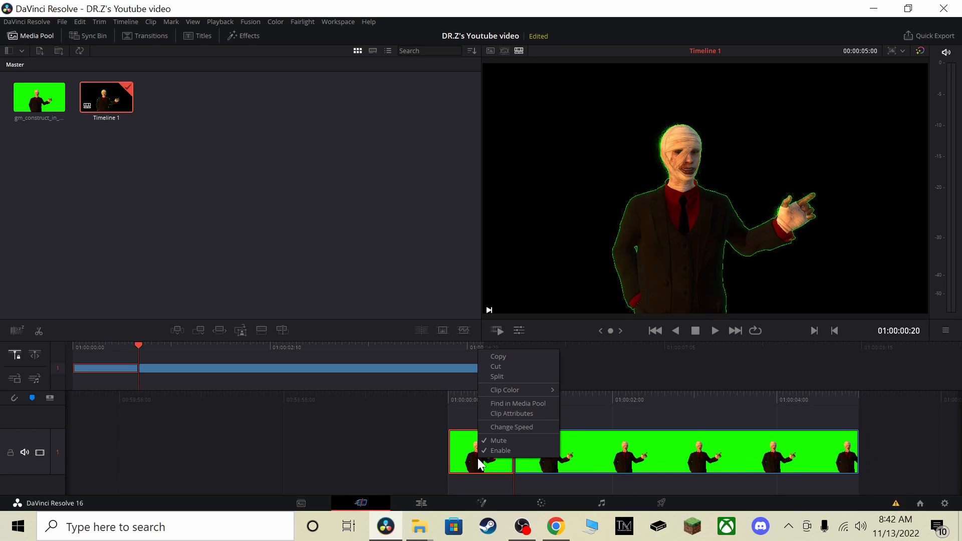
left_click(497, 366)
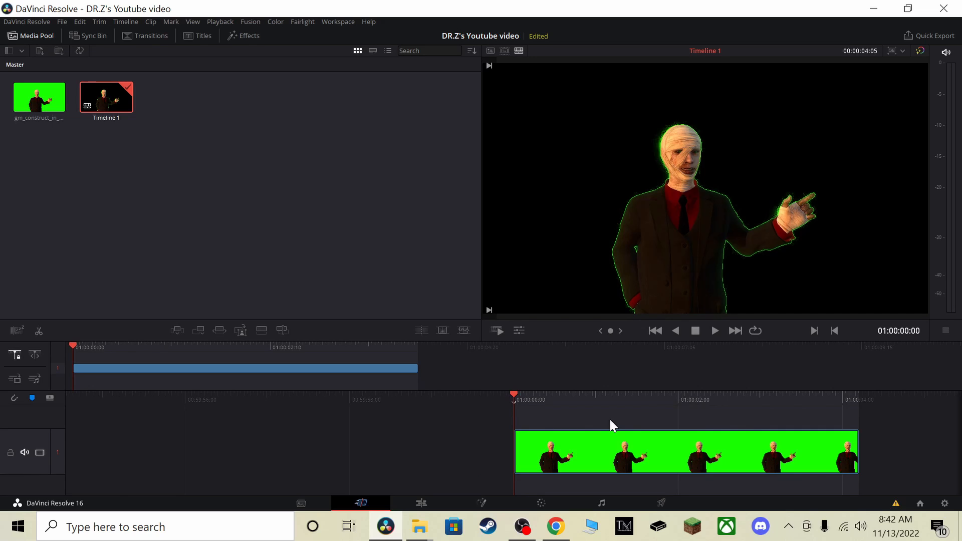
key("ctrl+v")
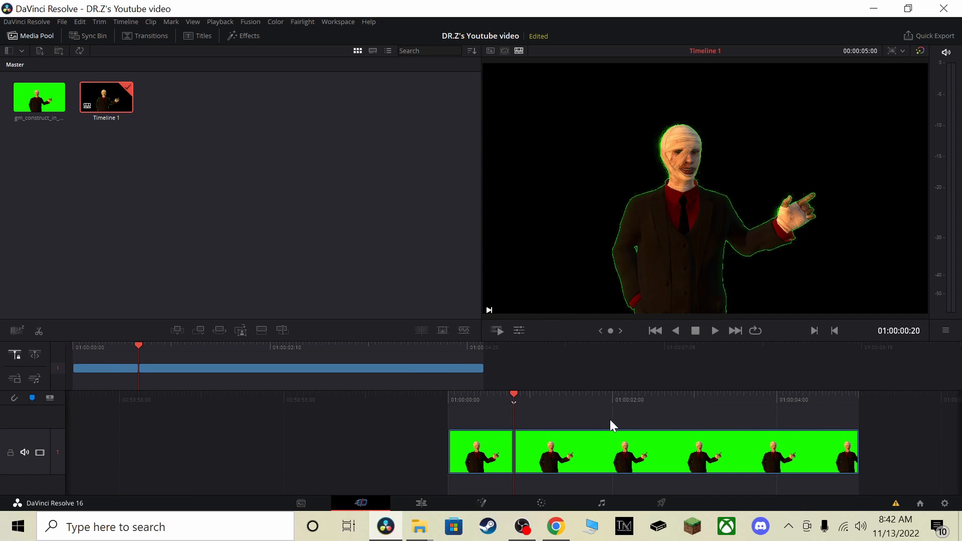
key("ctrl+z")
Add a circle window to the clip on the Color page and centre it over the character's head
left_click(535, 507)
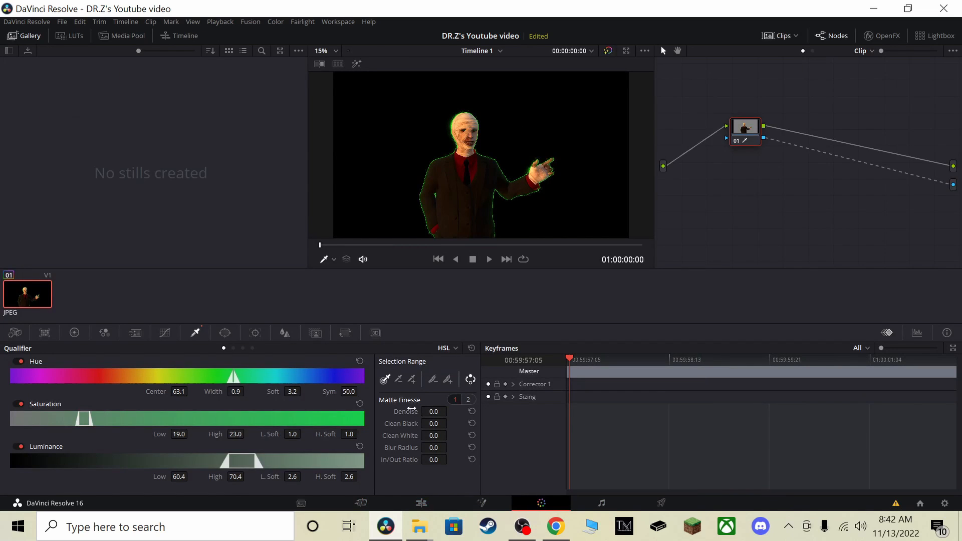
left_click(226, 333)
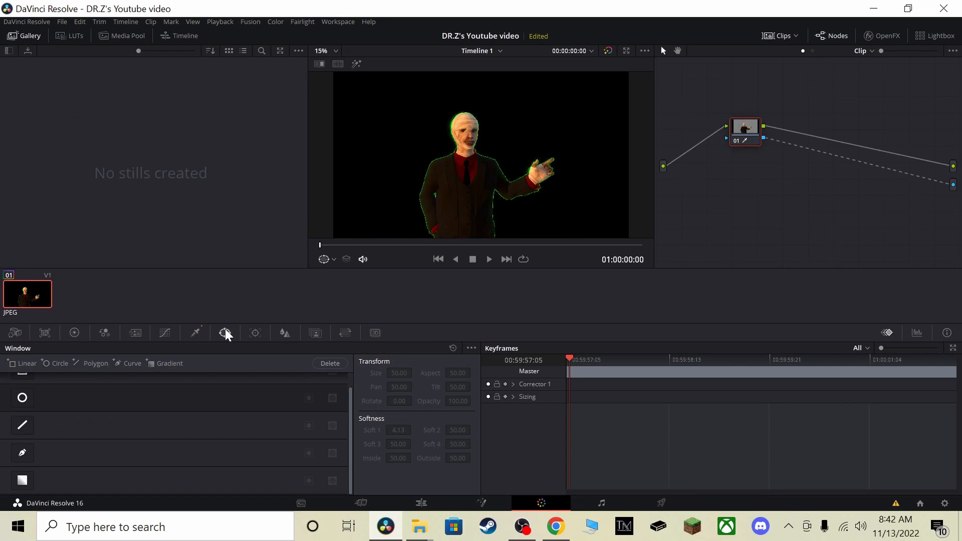
left_click(34, 399)
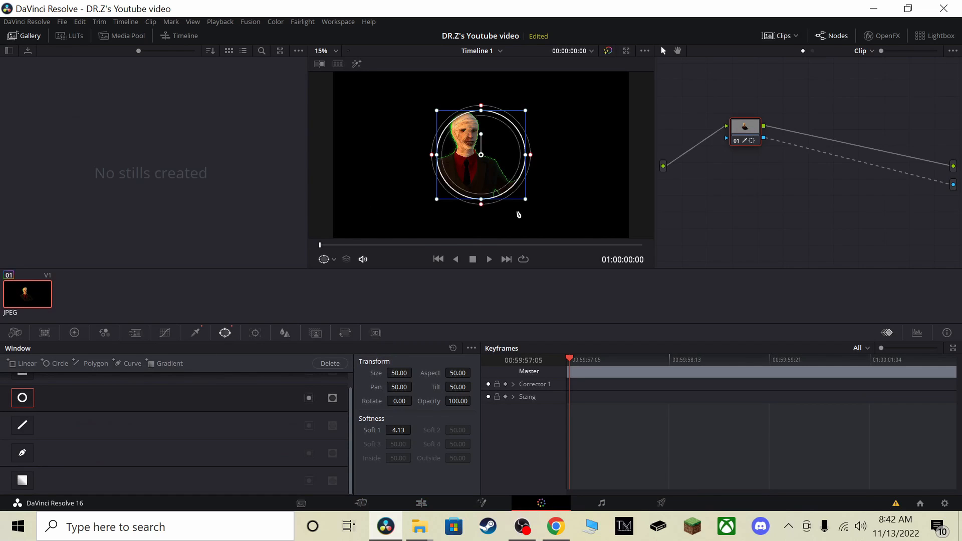
left_click_drag(496, 172, 483, 153)
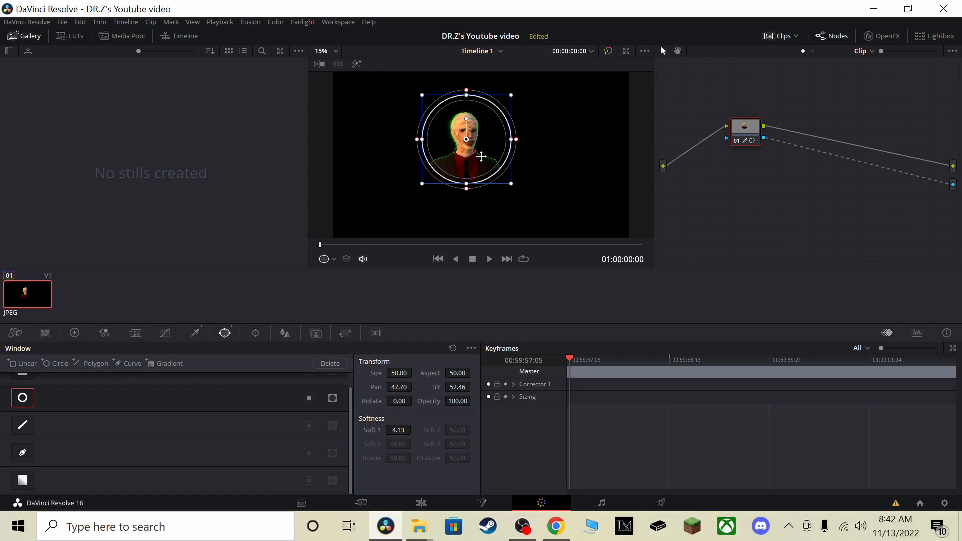
Blur the windowed head with a radius of 1.41, undo the blur and window, and return to the Cut page
left_click(282, 334)
left_click_drag(79, 418, 90, 381)
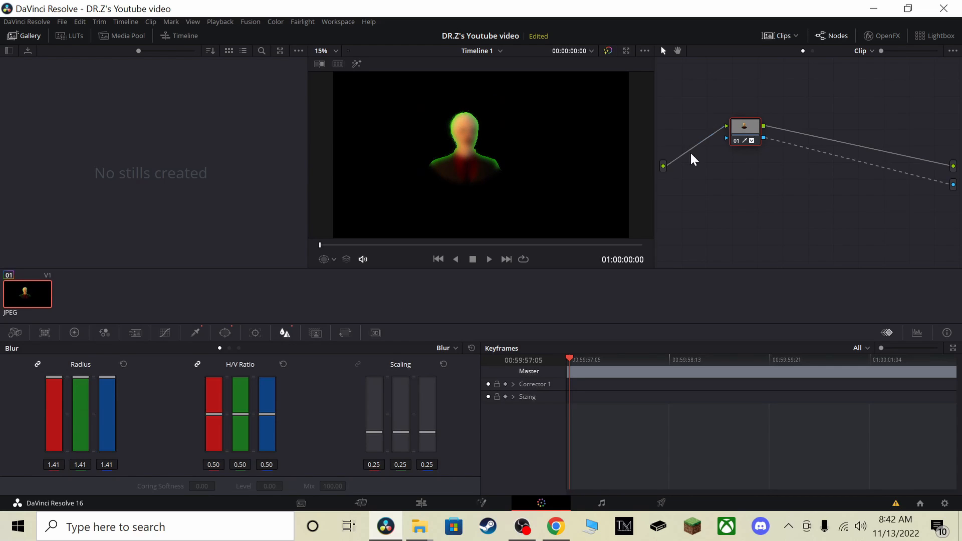
key("ctrl+z")
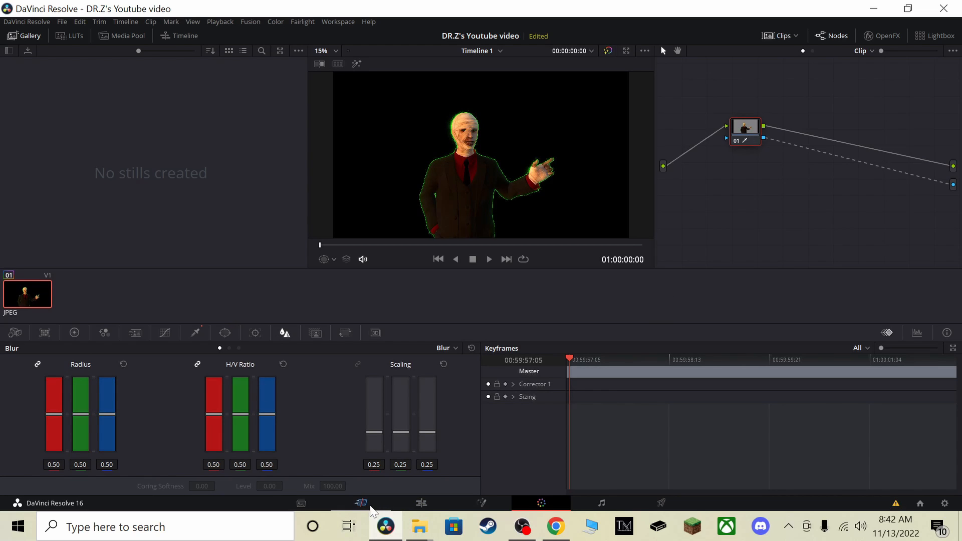
left_click(370, 507)
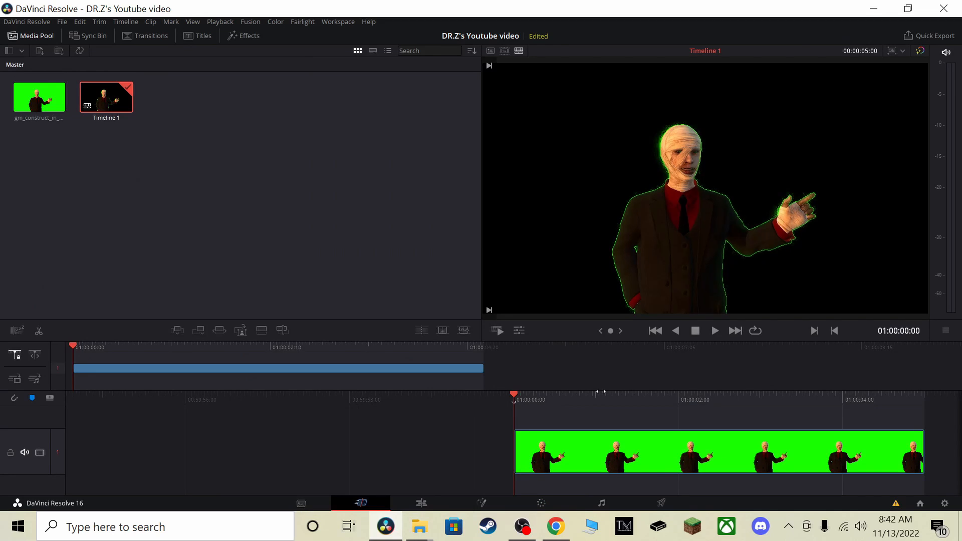
Try enlarging the timeline clip's zoom to 3.050 on the Edit page, and reset the zoom
left_click(421, 504)
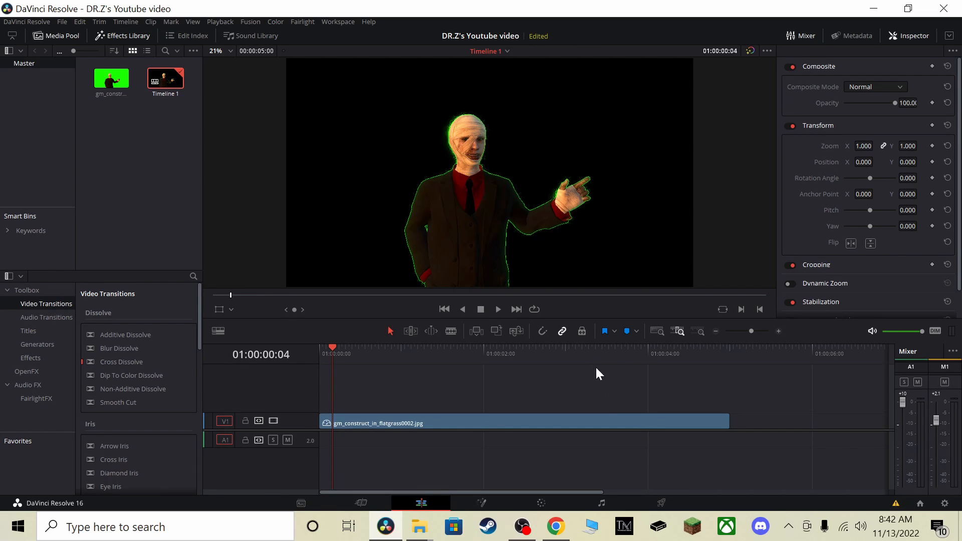
left_click(444, 426)
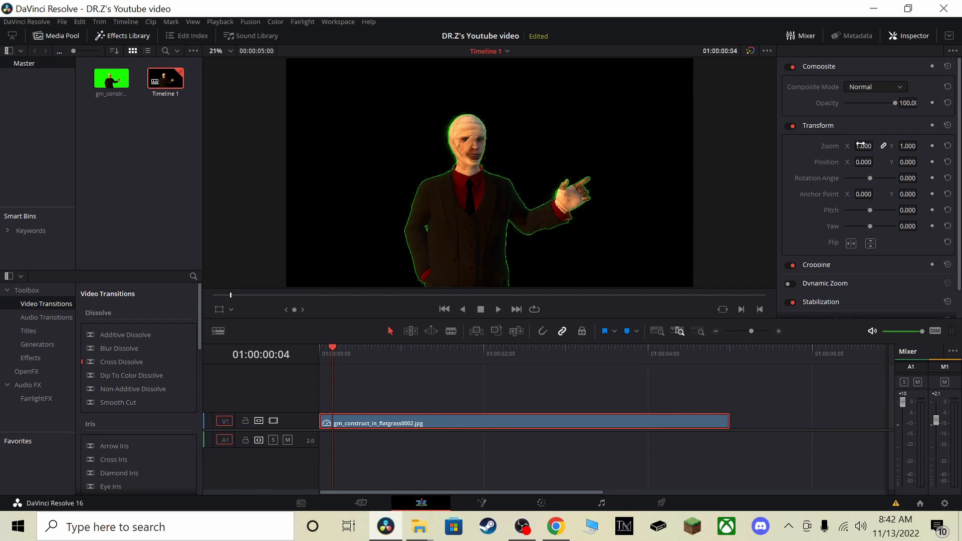
left_click_drag(863, 146, 946, 146)
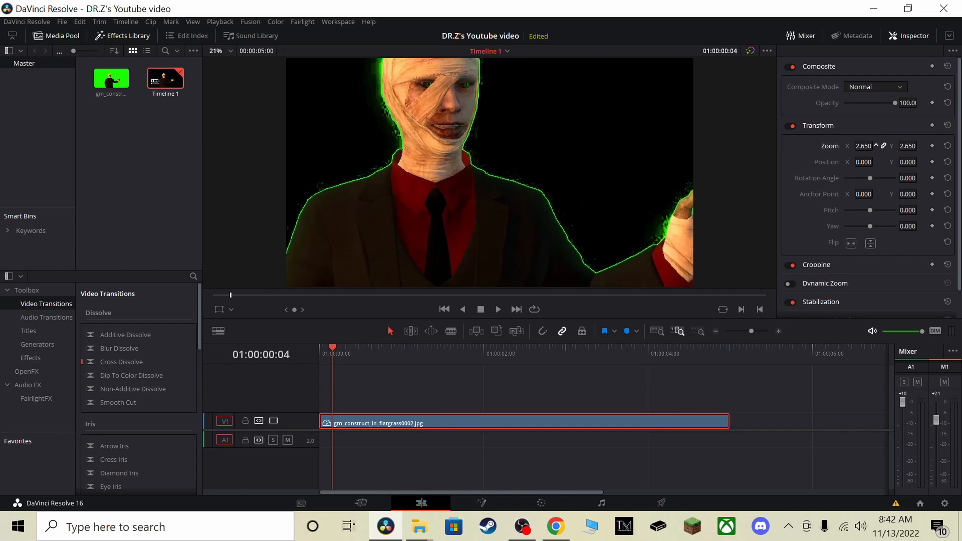
left_click_drag(875, 146, 817, 145)
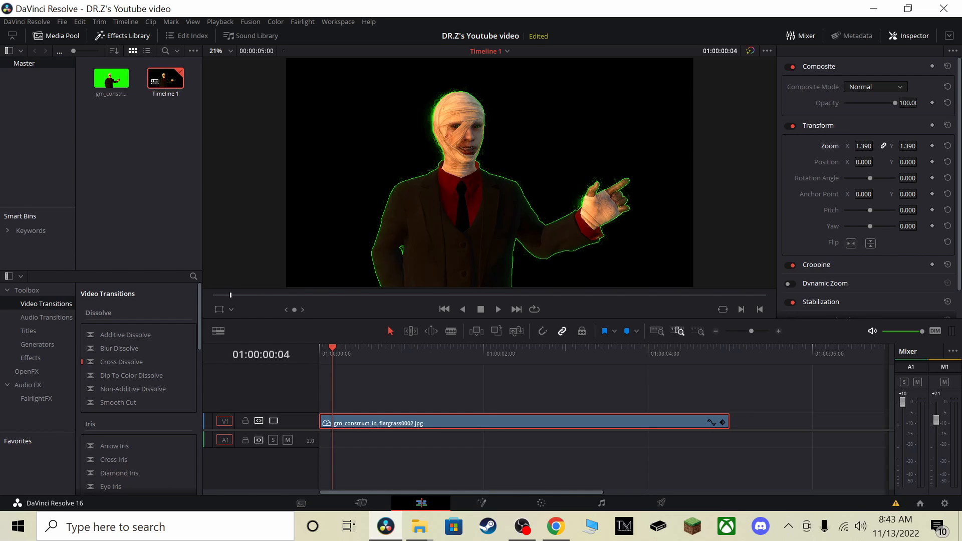
mouse_move(875, 146)
left_mouse_down()
mouse_move(952, 146)
mouse_move(859, 146)
left_mouse_up()
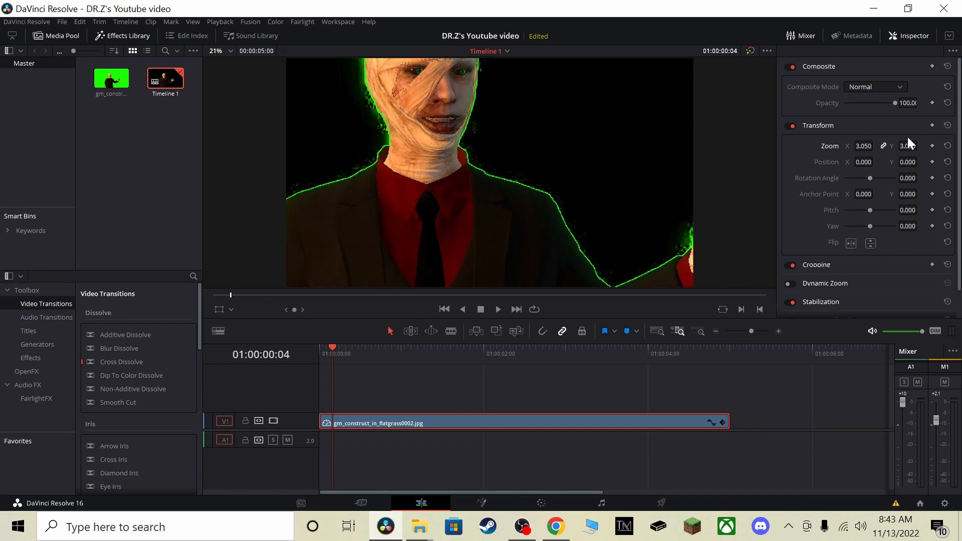
left_click(947, 147)
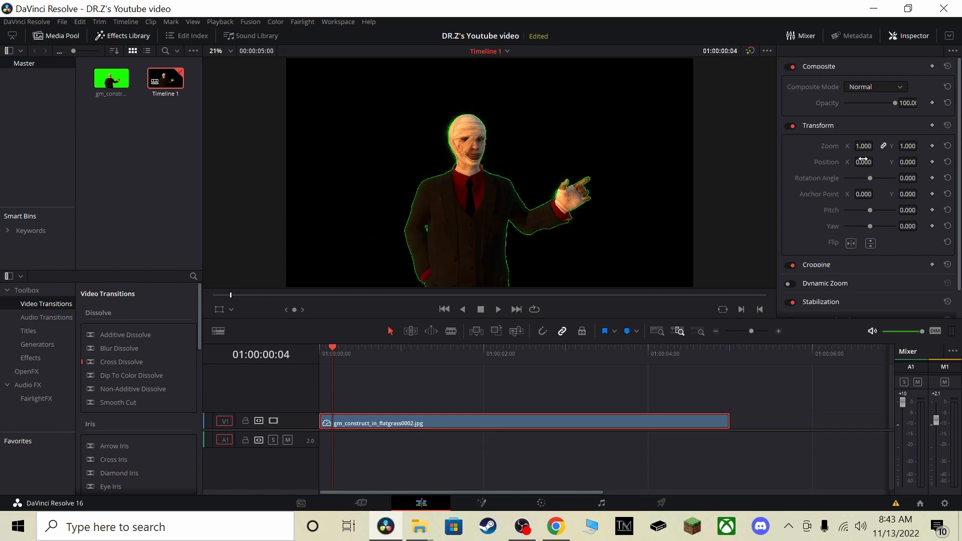
Try shifting the clip's X position and toggling its horizontal and vertical flips on and off
left_click_drag(861, 162, 875, 161)
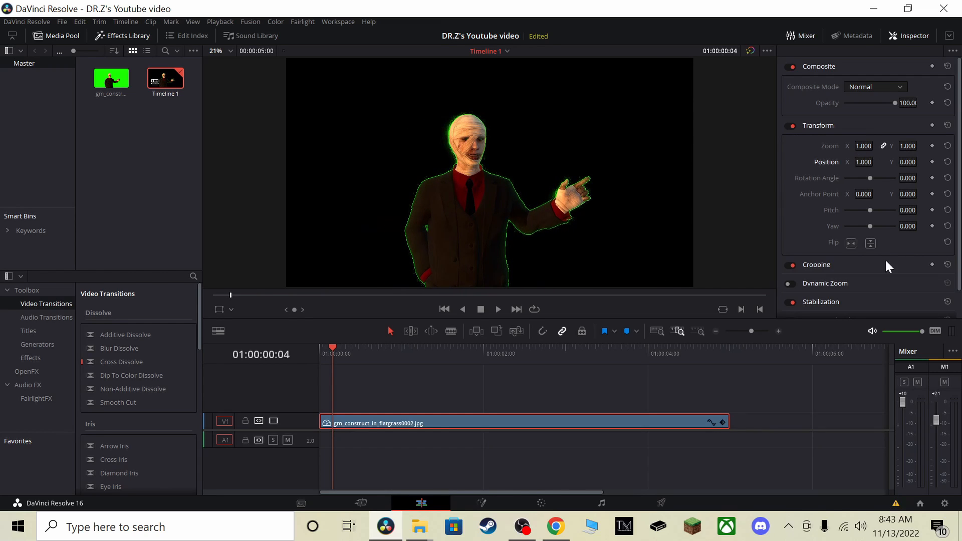
left_click(852, 244)
left_click(851, 244)
left_click(851, 244)
left_click(851, 244)
left_click(851, 243)
left_click(851, 244)
left_click(852, 244)
left_click(851, 244)
left_click(852, 245)
left_click(852, 245)
left_click(865, 244)
left_click(864, 244)
left_click(864, 244)
left_click(865, 244)
left_click(865, 244)
left_click(865, 244)
left_click(864, 244)
left_click(865, 244)
Open the Deliver page and examine the full range of render presets, from Custom to Audio Only
left_click(661, 501)
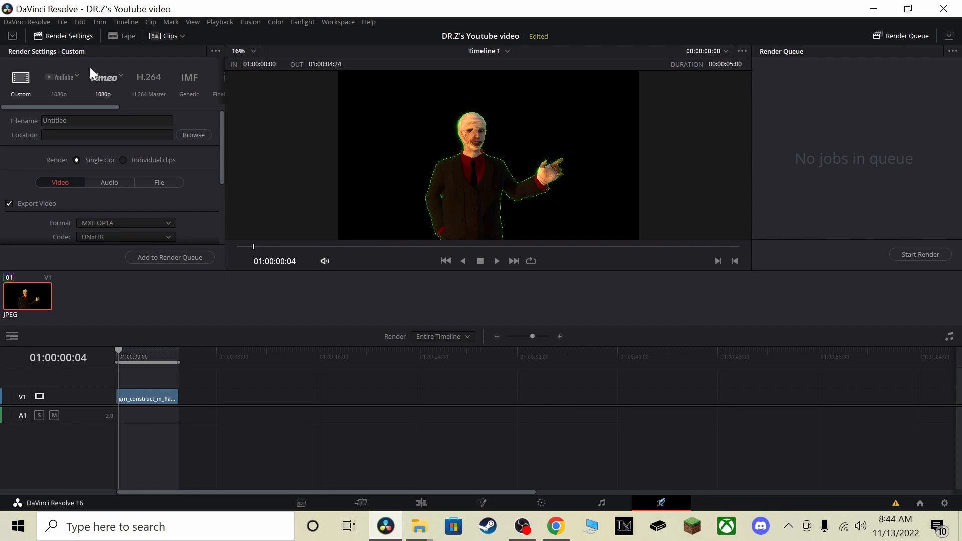
left_click_drag(97, 108, 67, 107)
left_click_drag(82, 105, 203, 107)
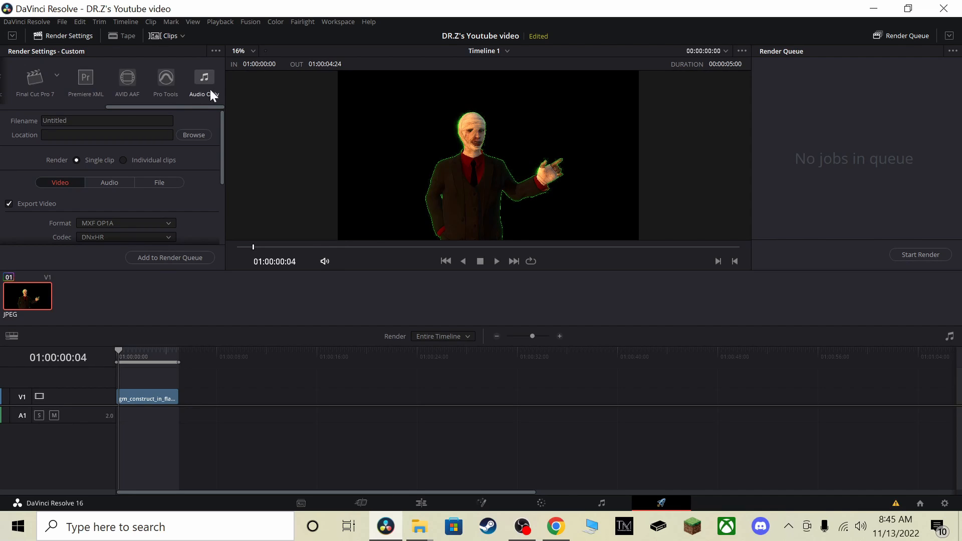
left_click_drag(190, 109, 43, 114)
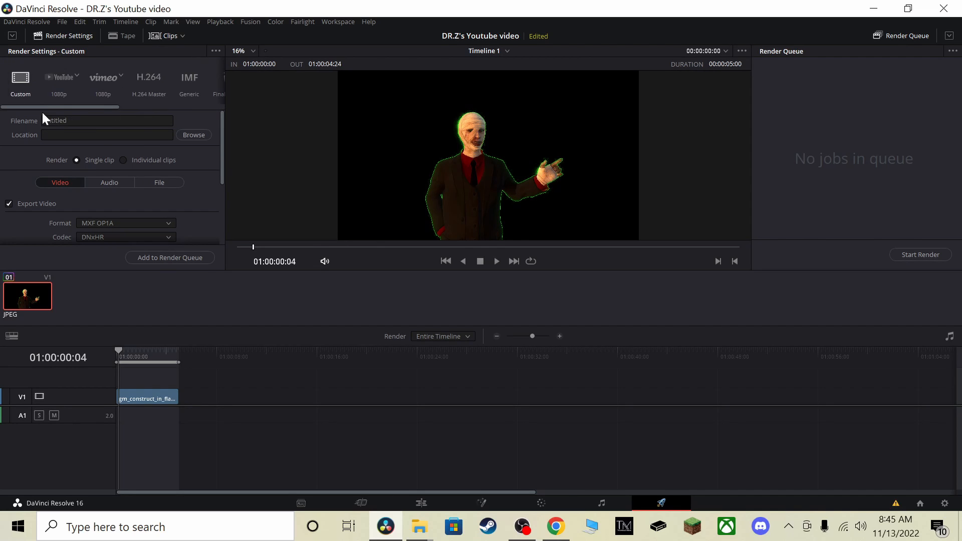
Try the Vimeo, H.264 Master and IMF render presets, and settle on the YouTube 1080p preset
left_click(61, 87)
left_click(109, 82)
left_click(148, 80)
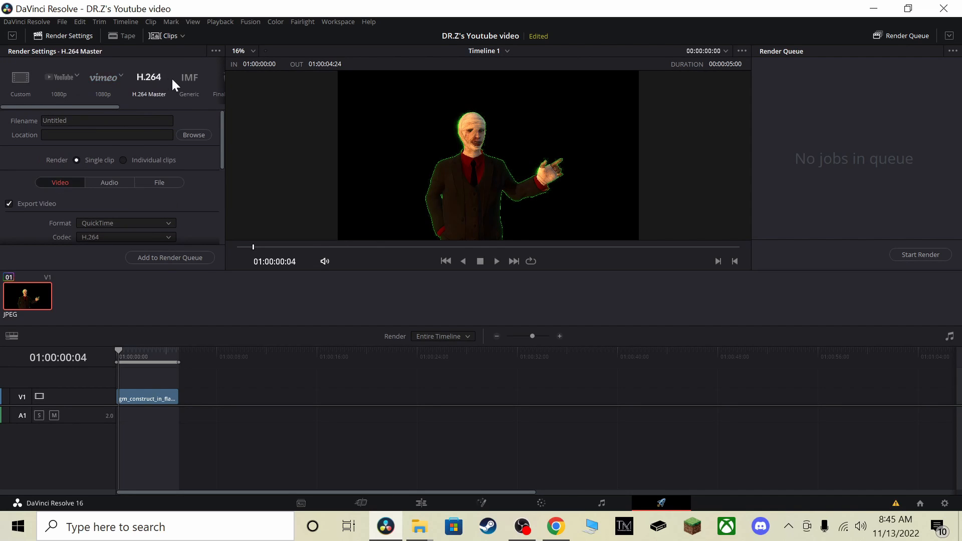
left_click(187, 83)
mouse_move(84, 105)
left_mouse_down()
mouse_move(188, 105)
mouse_move(211, 86)
mouse_move(190, 107)
mouse_move(73, 106)
left_mouse_up()
left_click(211, 90)
left_click(55, 91)
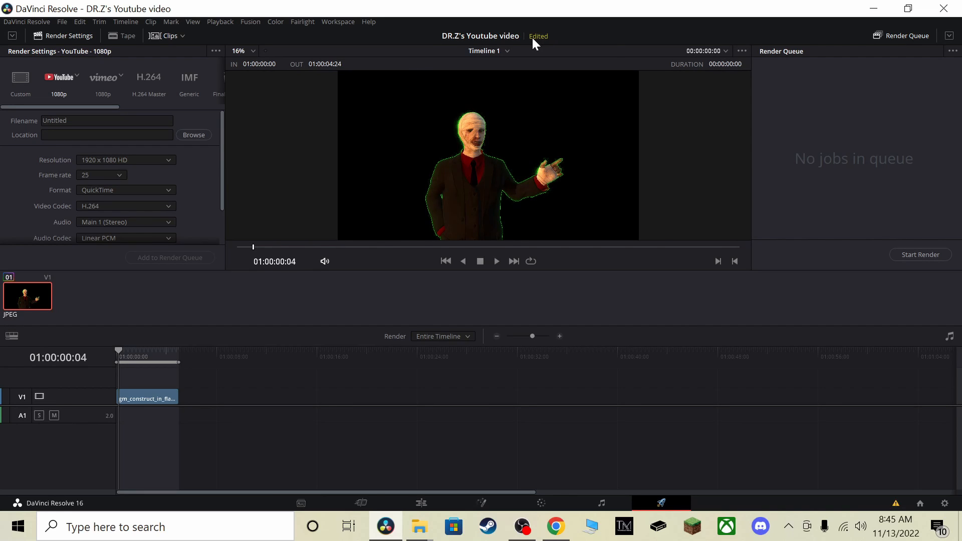
Set the render's filename to "DR.Z Back rooms in the dark"
mouse_move(533, 43)
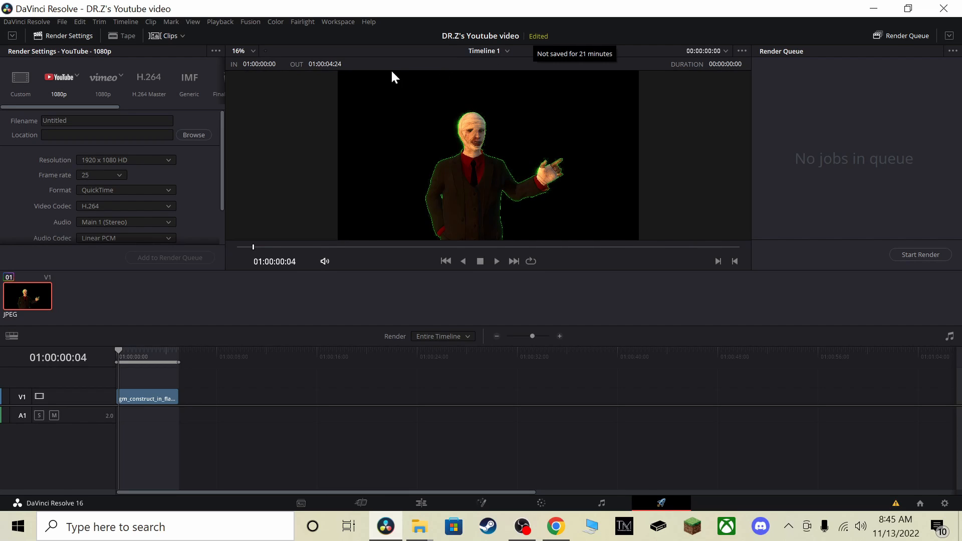
left_click(84, 121)
key("BackSpace")
key("BackSpace")
key("BackSpace")
key("BackSpace")
key("BackSpace")
key("BackSpace")
key("BackSpace")
key("BackSpace")
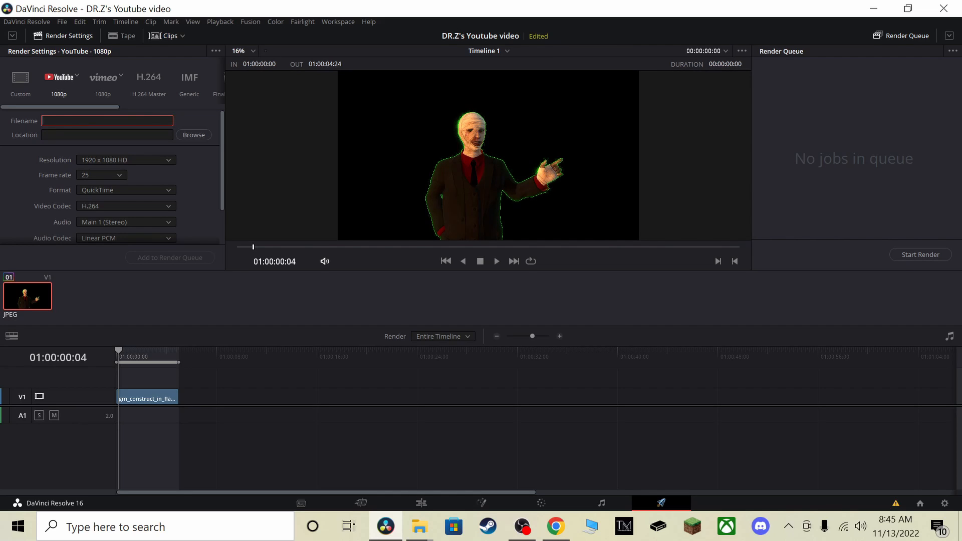
type("DR.Z Back rooms in the dark")
Examine the YouTube preset's resolution, video codec and audio choices and its remaining render settings
left_click(152, 162)
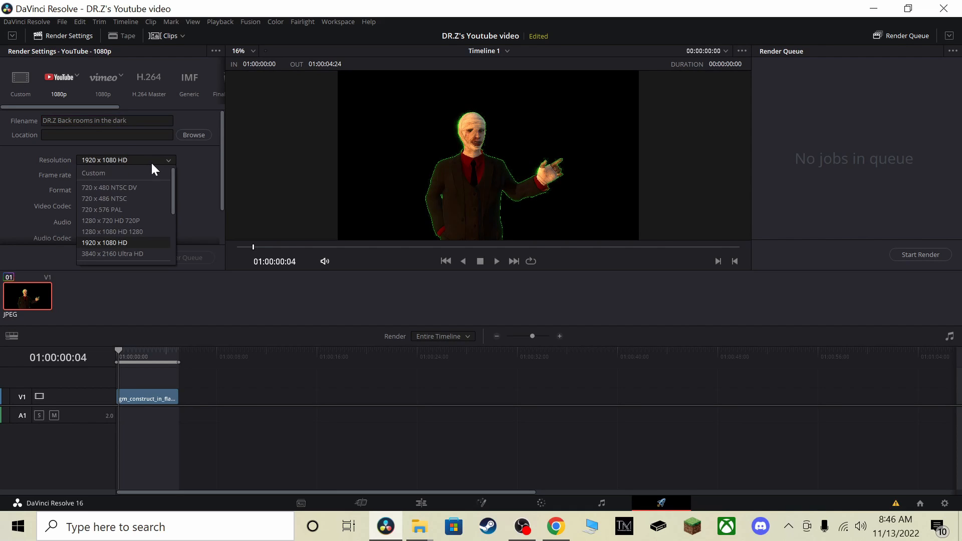
left_click(151, 161)
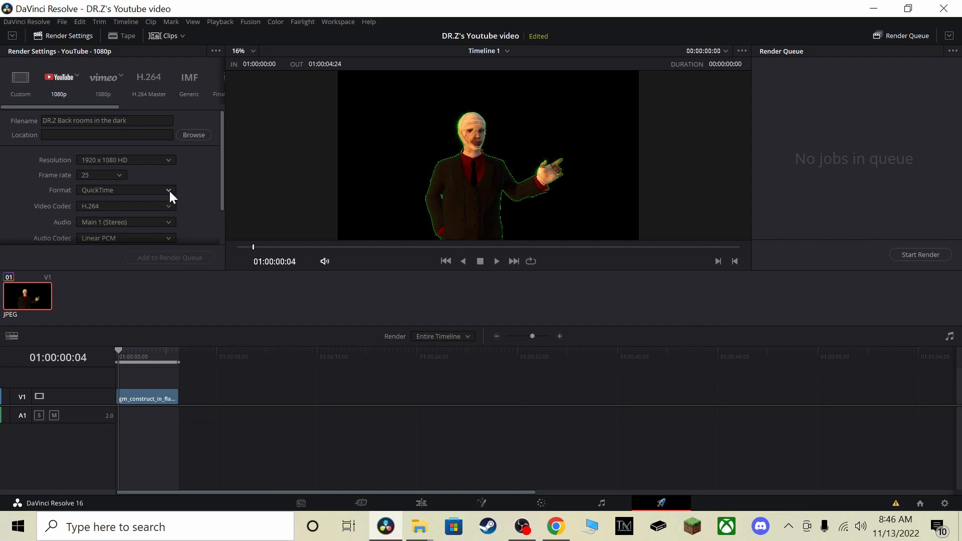
left_click(161, 208)
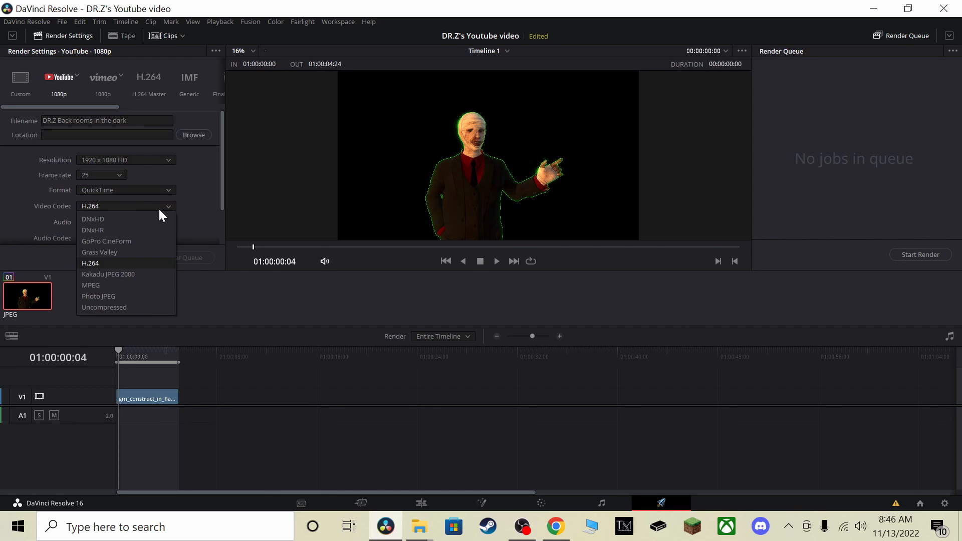
left_click(158, 208)
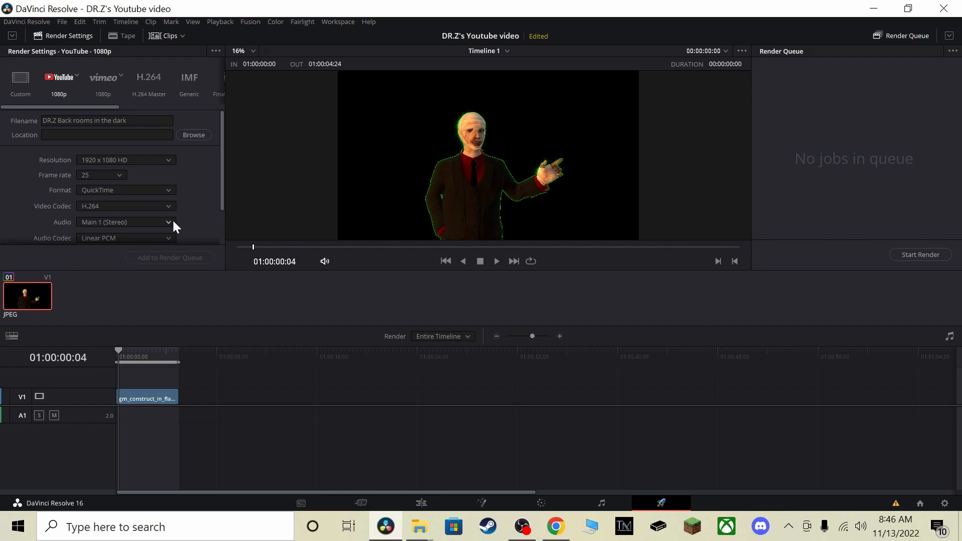
left_click(170, 221)
left_click(162, 220)
left_click_drag(220, 189, 223, 223)
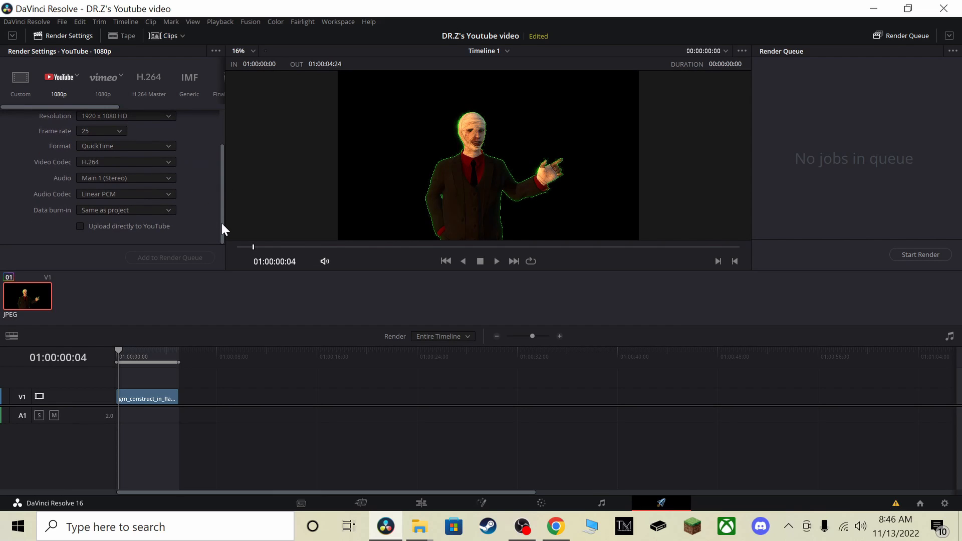
left_click_drag(220, 208, 225, 145)
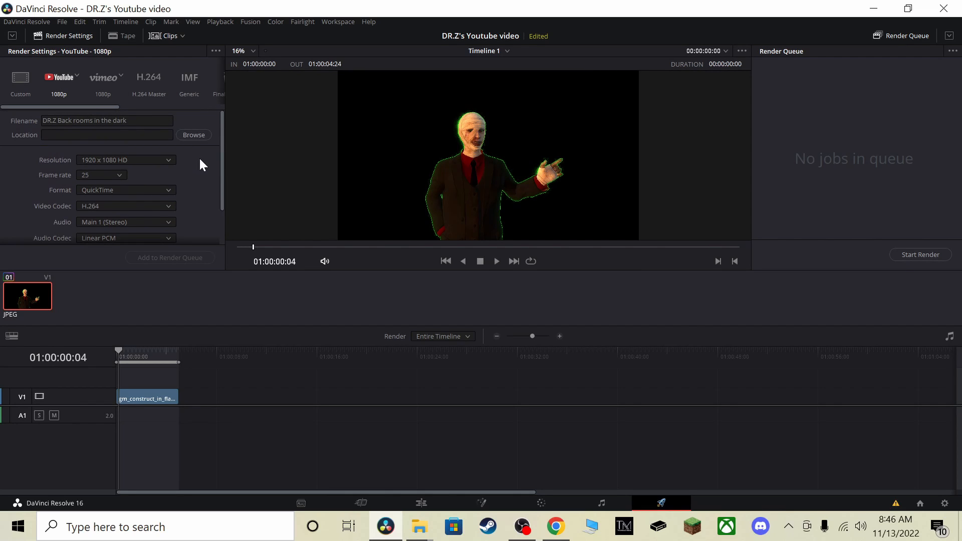